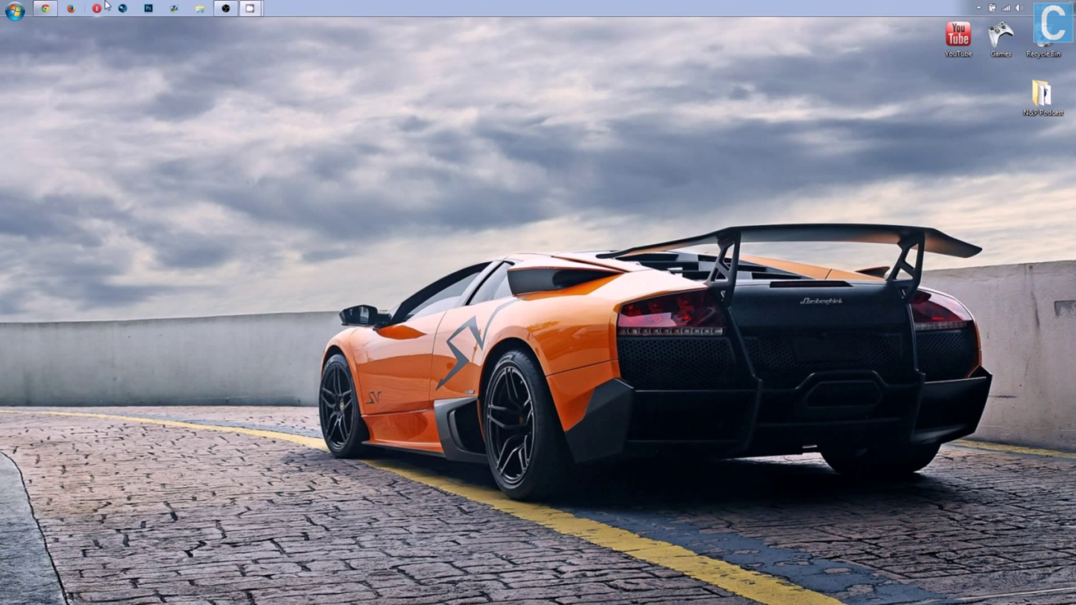
Restore the Twitch page in Chrome and reach its Become a broadcaster section.
left_click(45, 9)
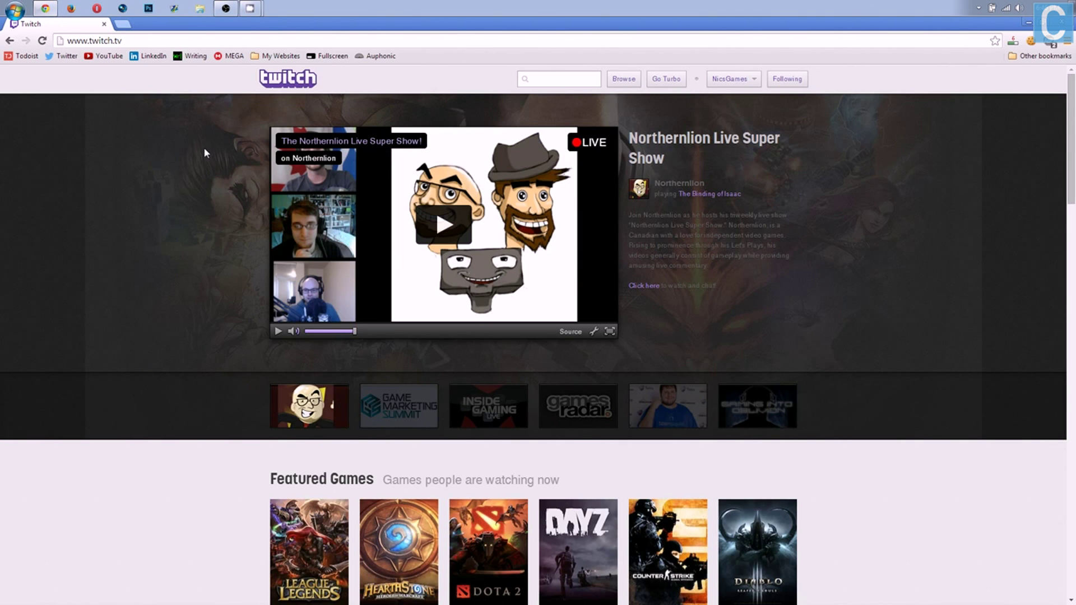
scroll(204, 147, "down", 5)
scroll(219, 145, "up", 1)
scroll(219, 145, "up", 3)
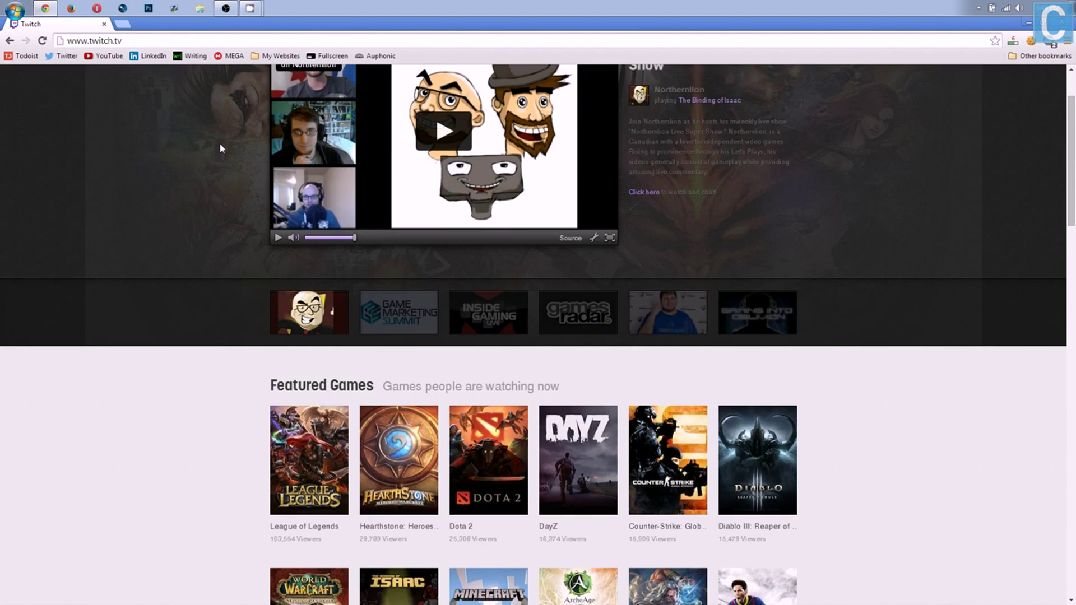
scroll(219, 148, "up", 1)
left_click(732, 78)
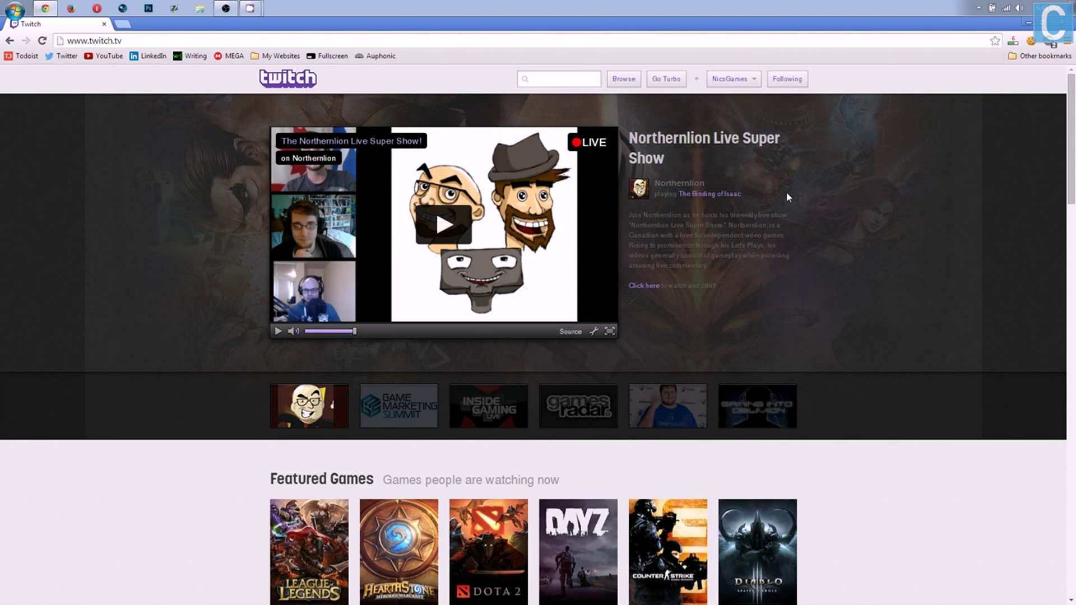
scroll(785, 197, "down", 5)
scroll(778, 186, "down", 5)
scroll(774, 193, "down", 3)
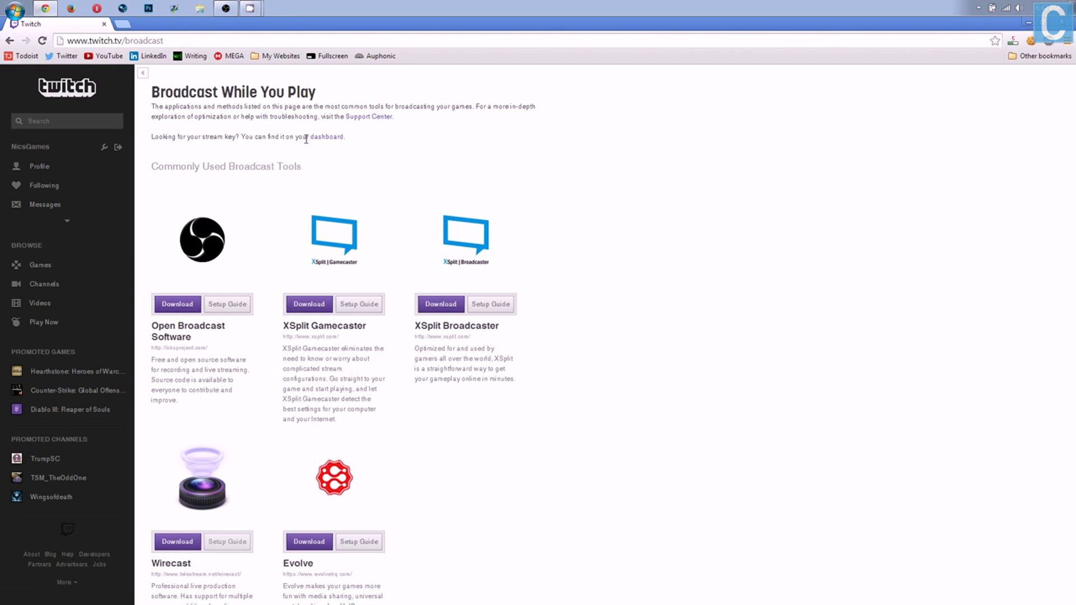
scroll(273, 160, "down", 1)
scroll(273, 160, "up", 1)
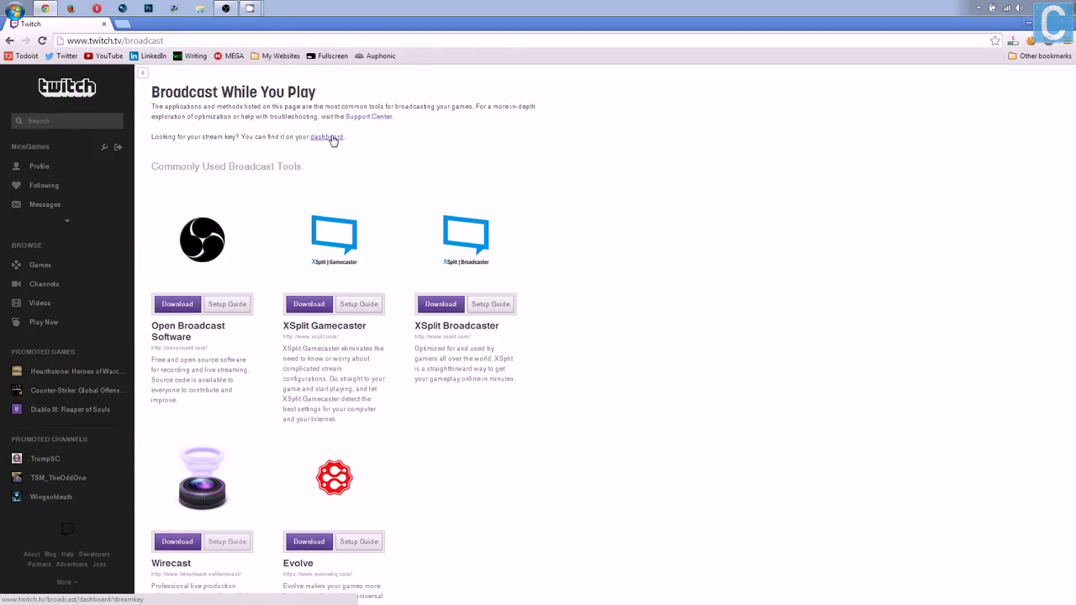
Reveal and select the channel's stream key on the Twitch dashboard, then switch to OBS.
left_click(333, 138)
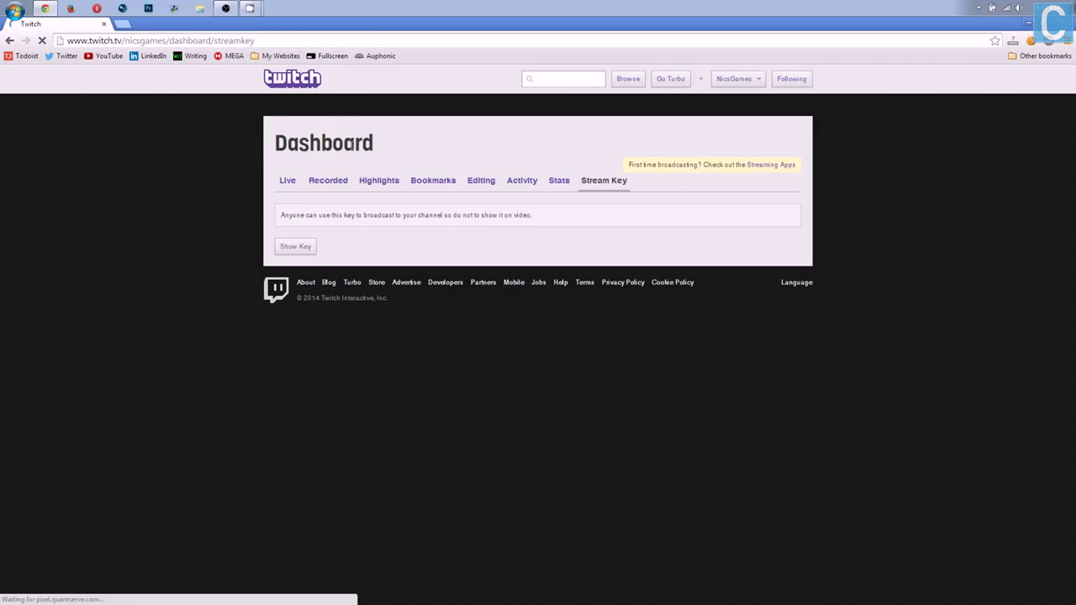
left_click(297, 247)
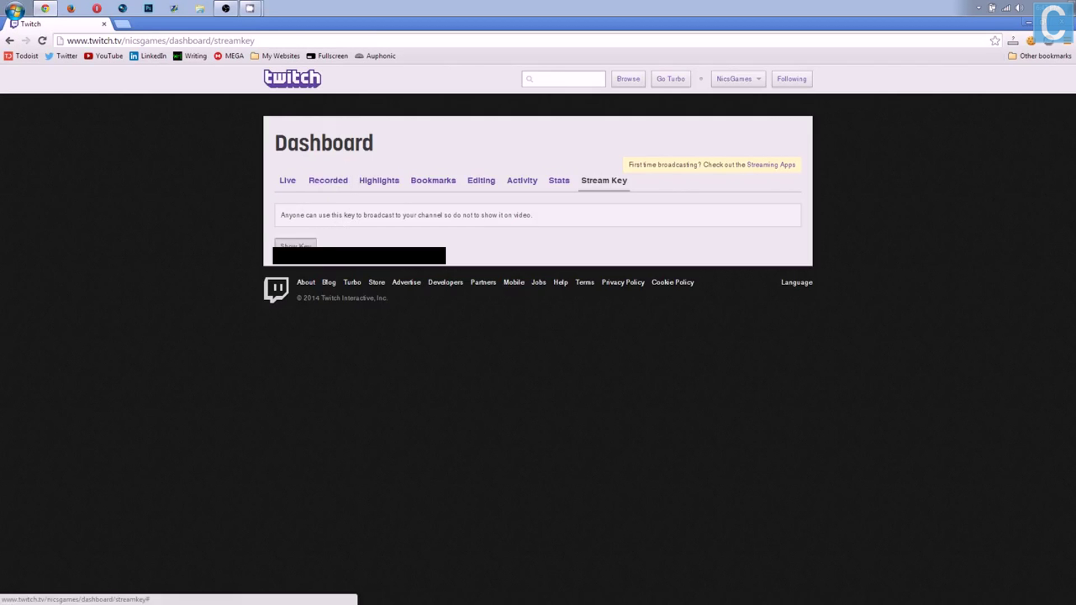
left_click_drag(280, 245, 445, 255)
left_click(407, 264)
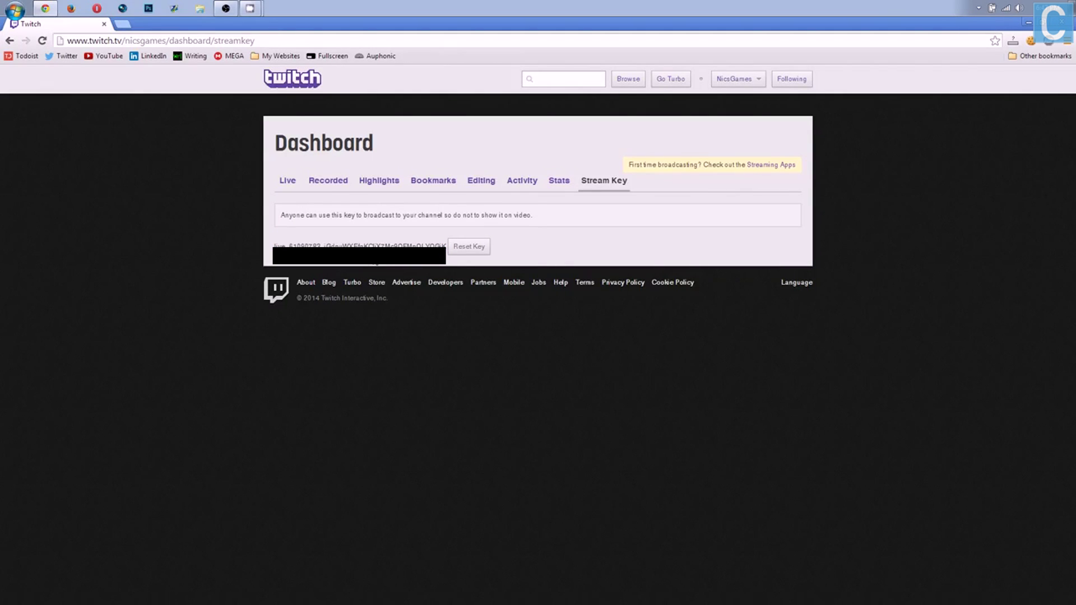
left_click(226, 9)
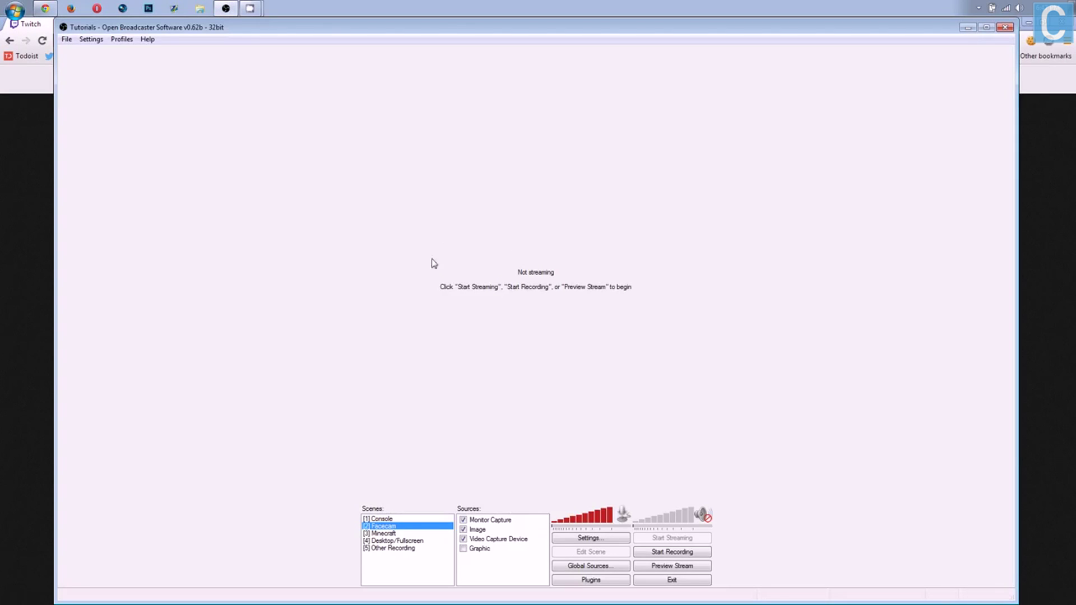
Add a new empty scene named Tut Scene from the Scenes list context menu.
left_click(396, 568)
left_click(392, 548)
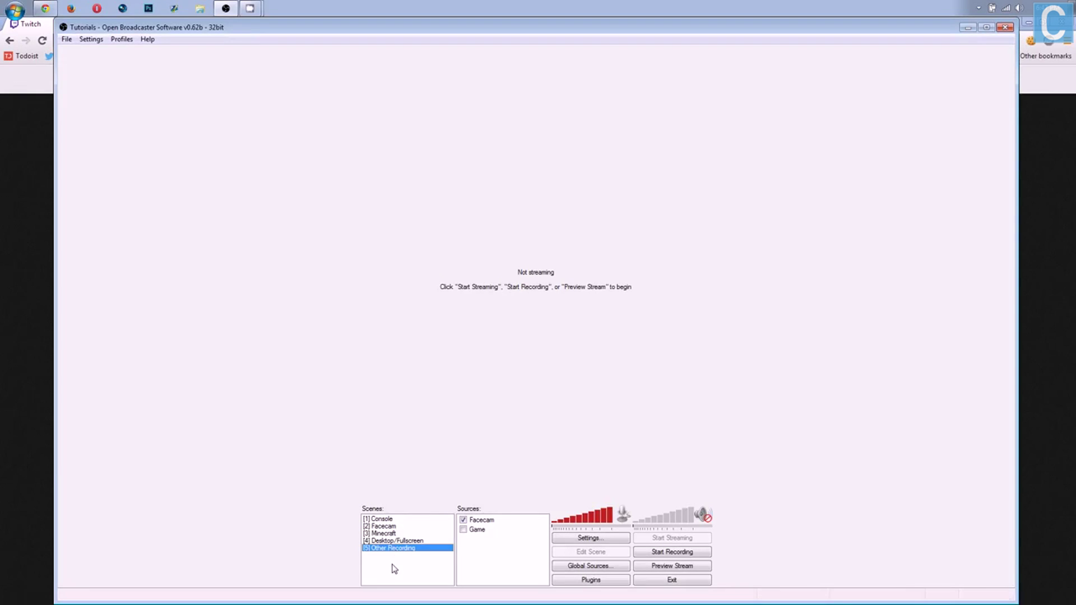
right_click(390, 563)
left_click(379, 566)
right_click(391, 564)
left_click(458, 484)
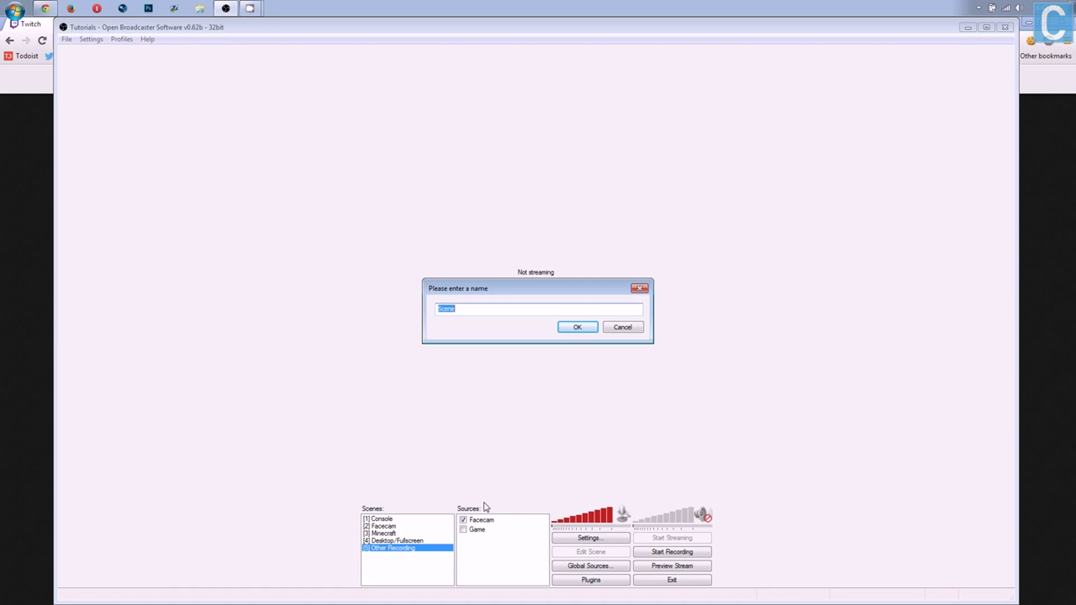
type("Tut")
key("Return")
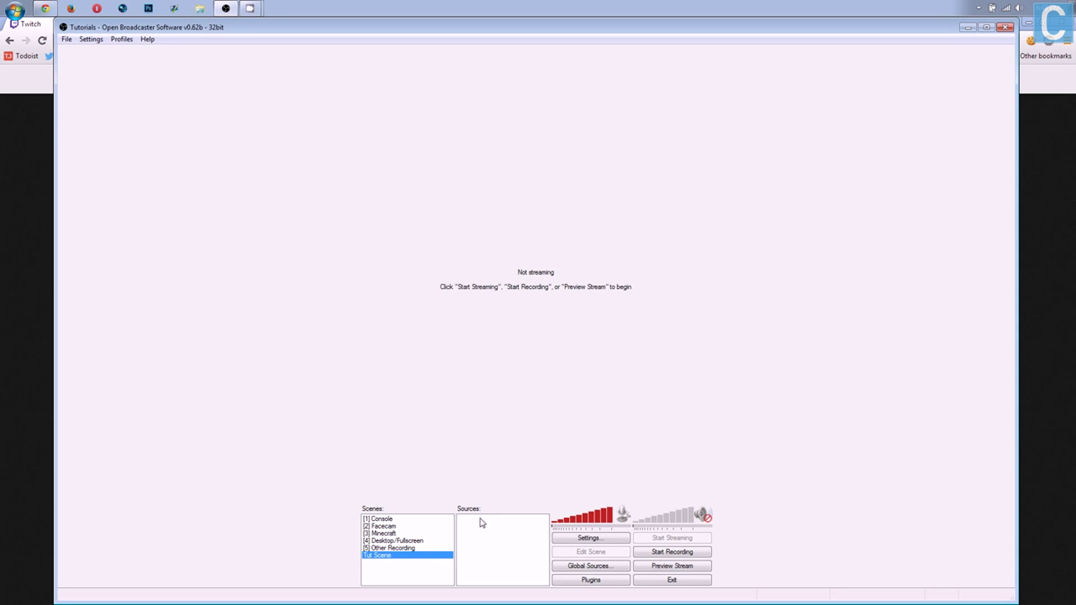
Add a Monitor Capture source named M2 capturing the chosen monitor's whole desktop.
right_click(501, 534)
mouse_move(527, 541)
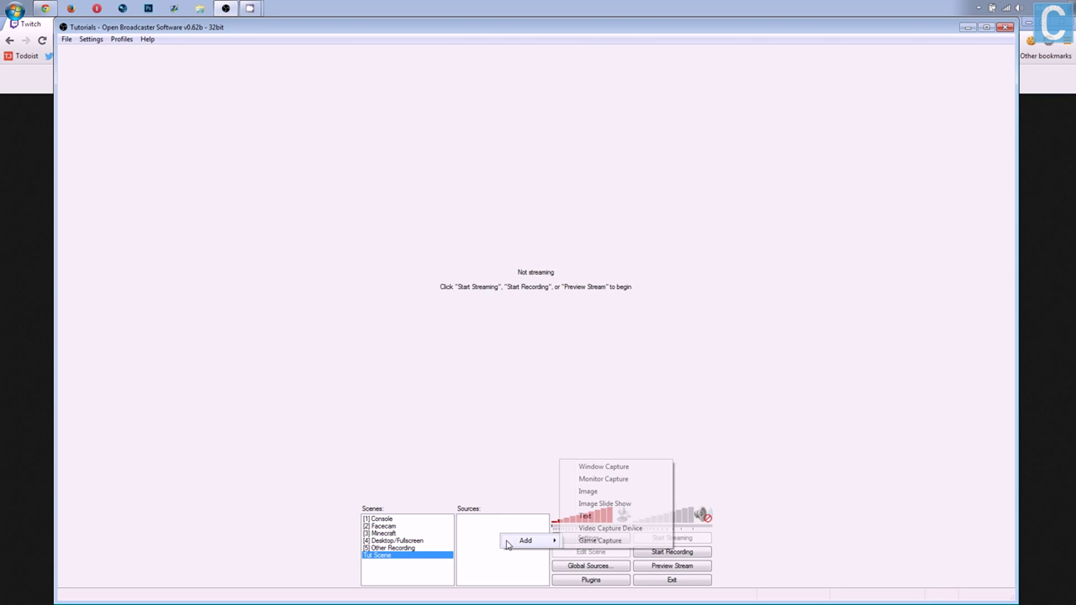
left_click(600, 481)
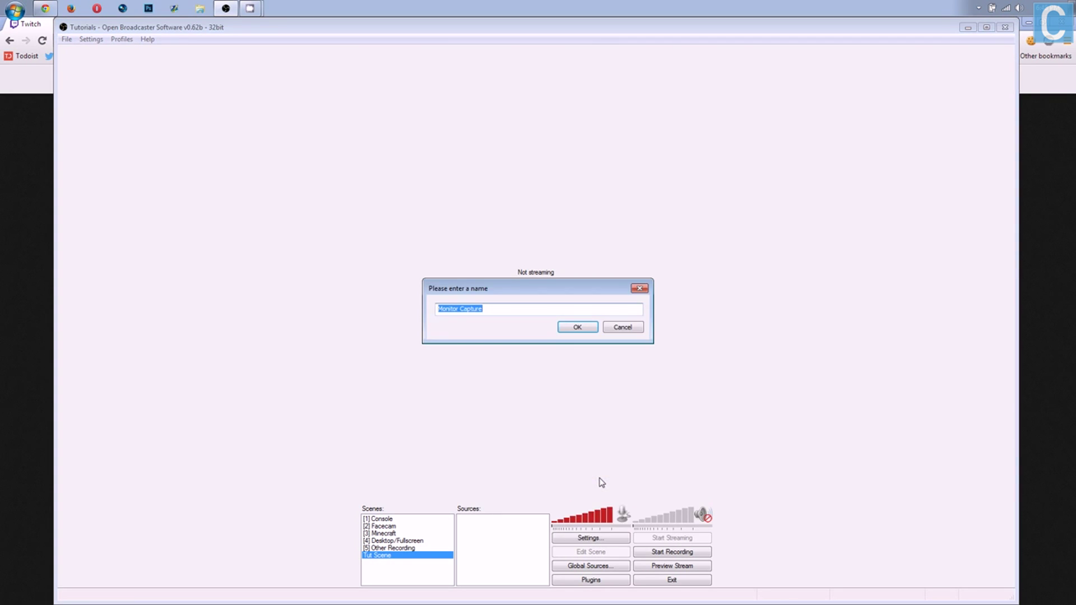
type("M2")
left_click(578, 327)
left_click(461, 168)
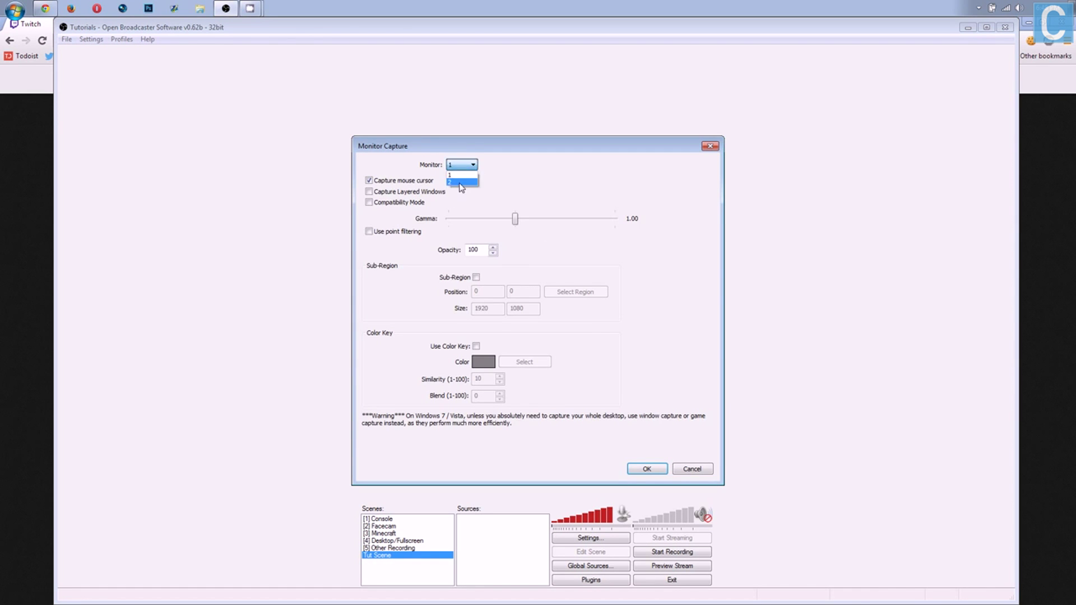
left_click(461, 174)
left_click(649, 469)
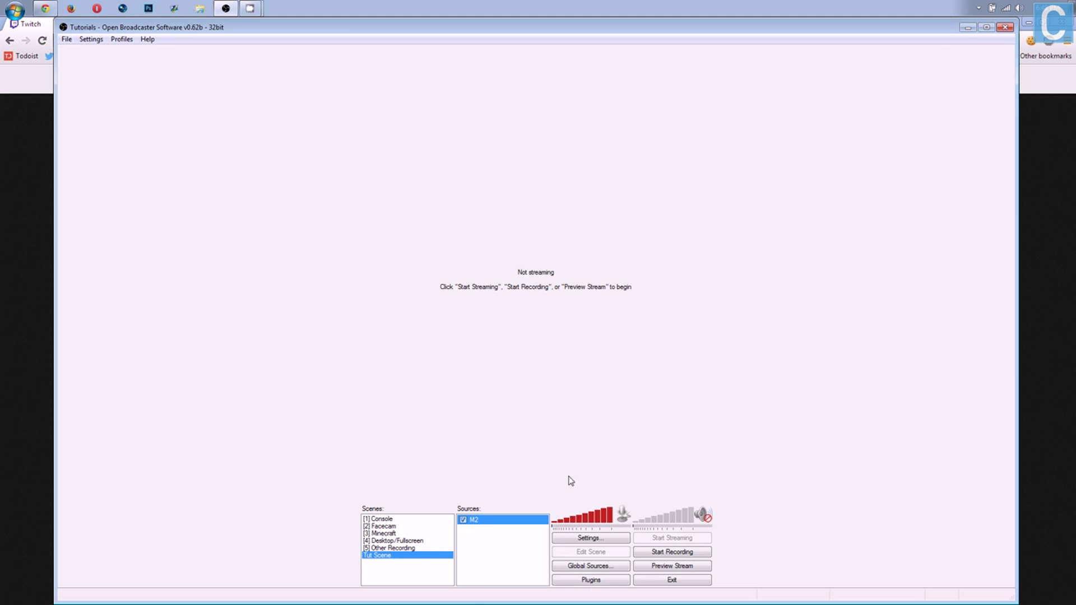
Preview the stream to verify the desktop capture, then stop the preview.
left_click(671, 566)
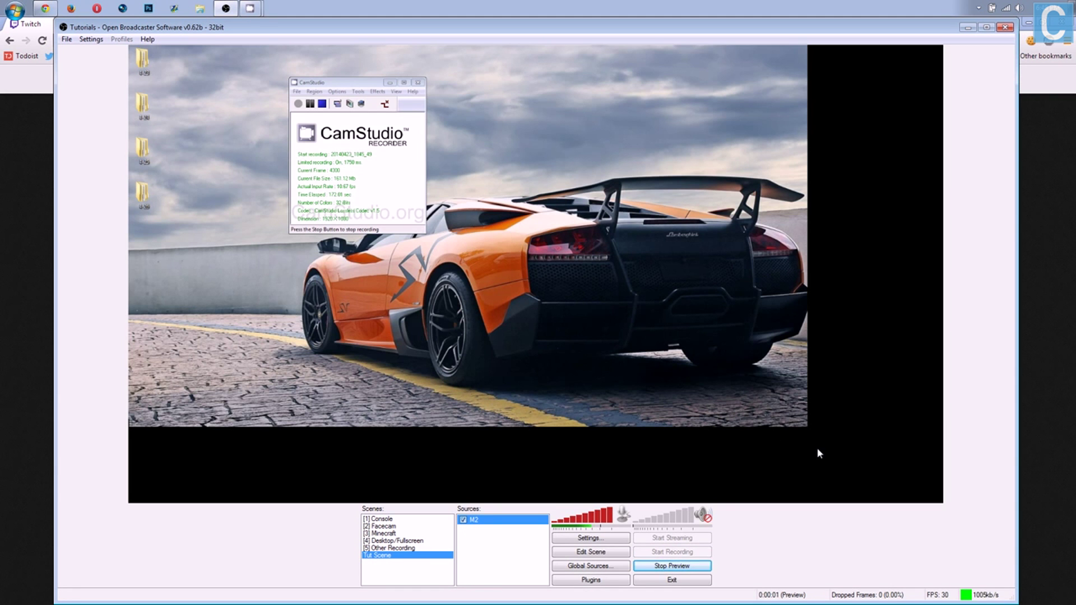
left_click(671, 565)
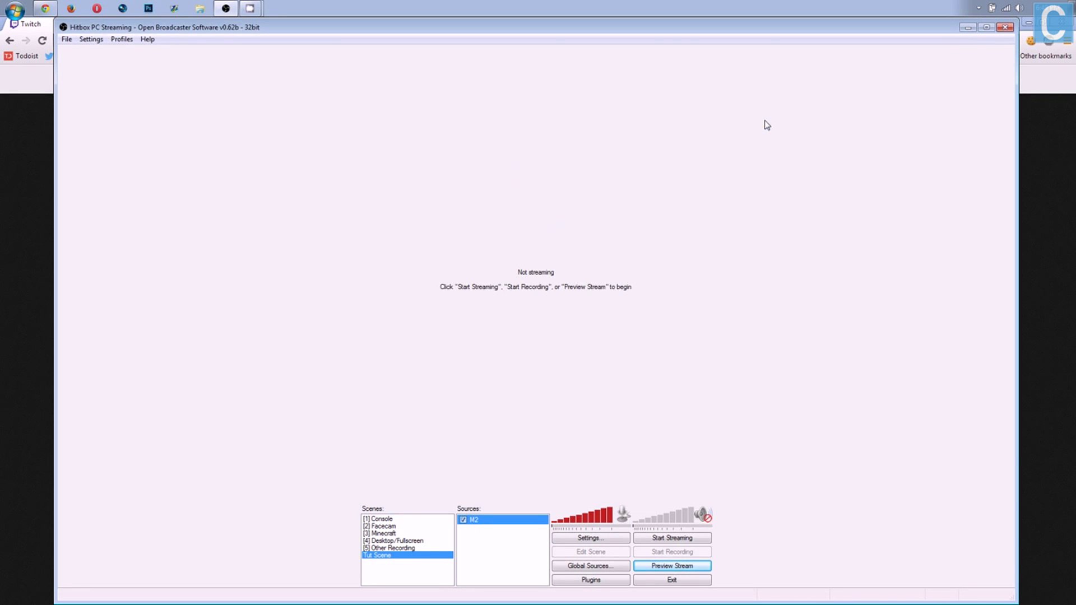
Review the Encoding settings' Max Bitrate and Buffer Size values.
left_click(92, 39)
left_click(86, 51)
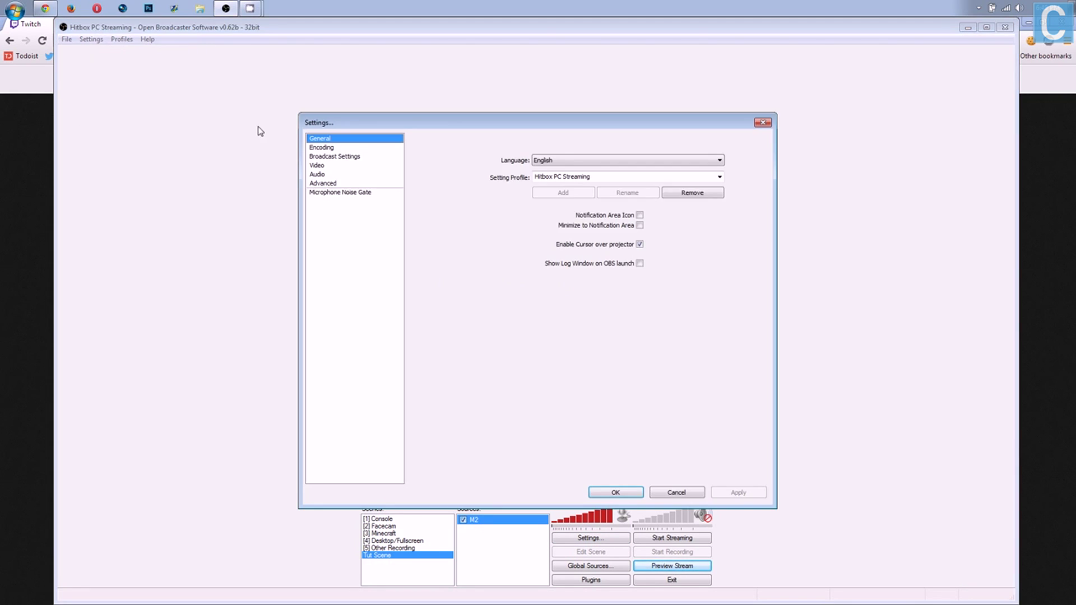
left_click(323, 149)
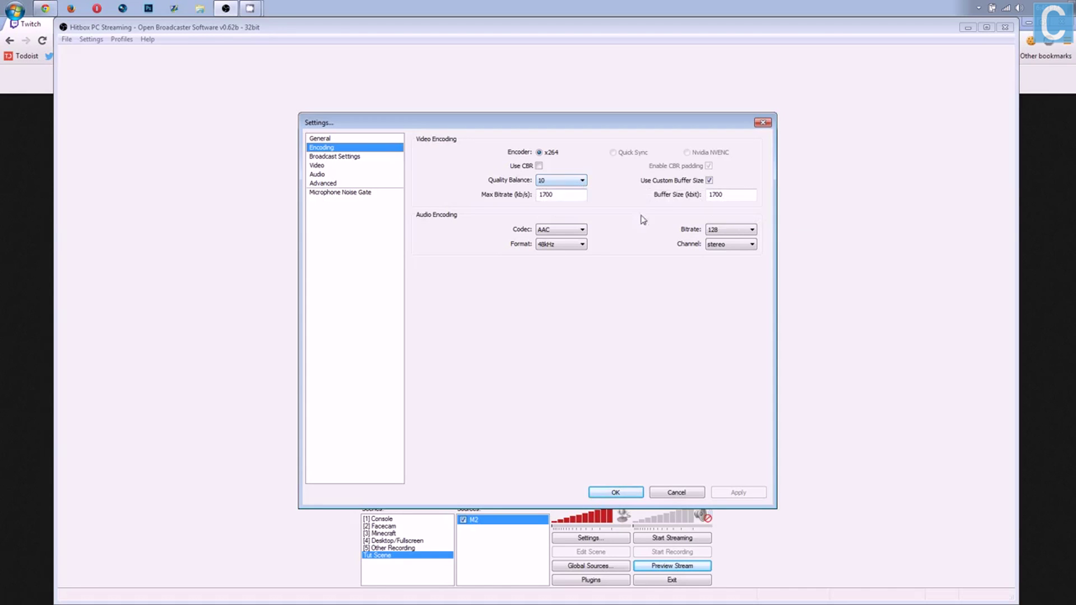
double_click(569, 194)
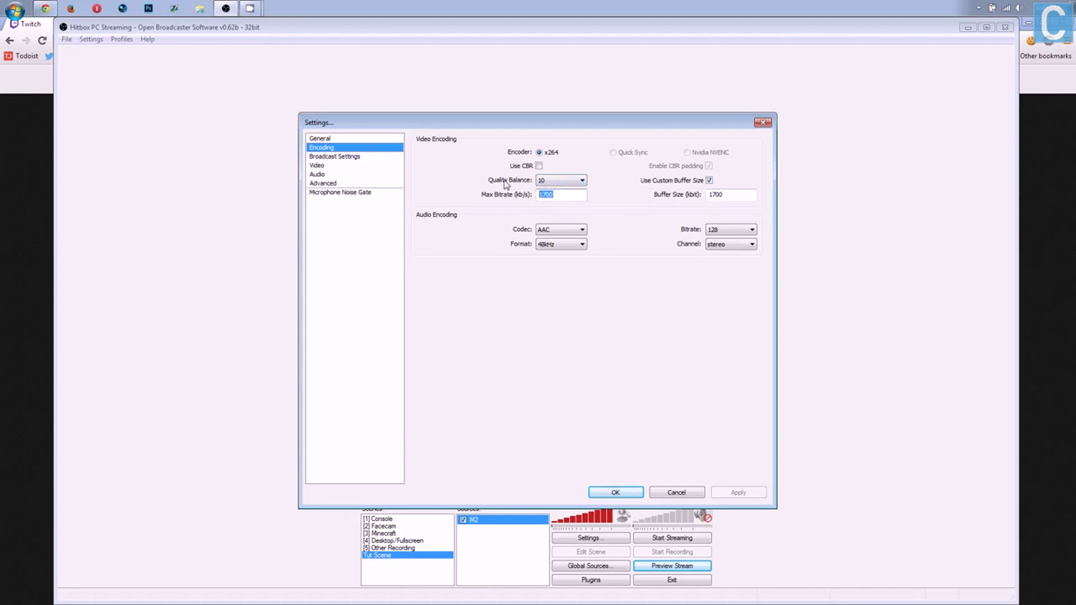
double_click(713, 194)
Set broadcast service to Twitch / Justin.tv with the US East: Ashburn, VA server.
left_click(335, 156)
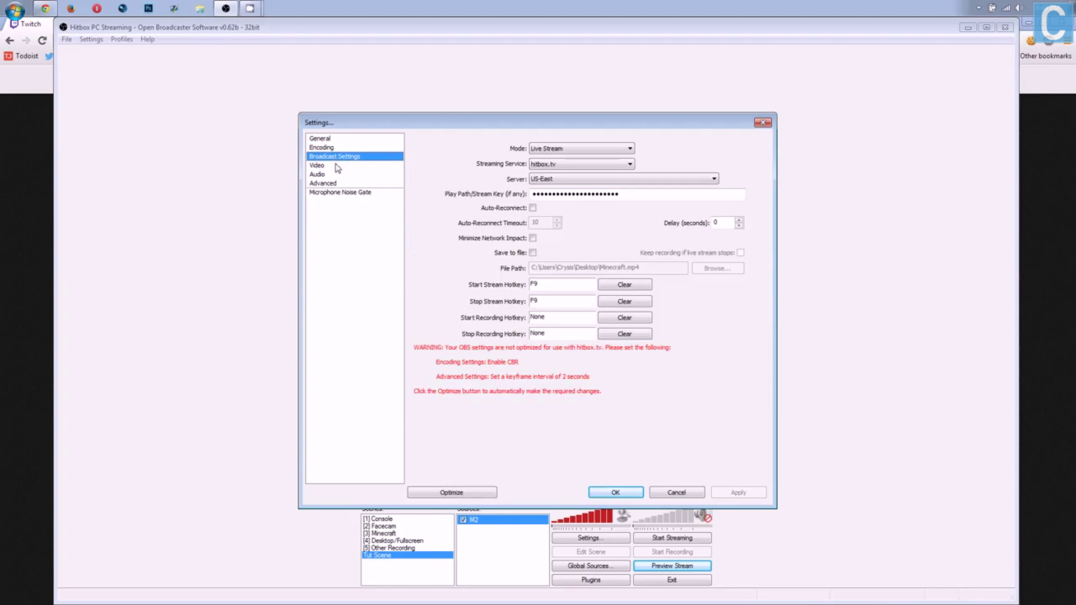
left_click(546, 150)
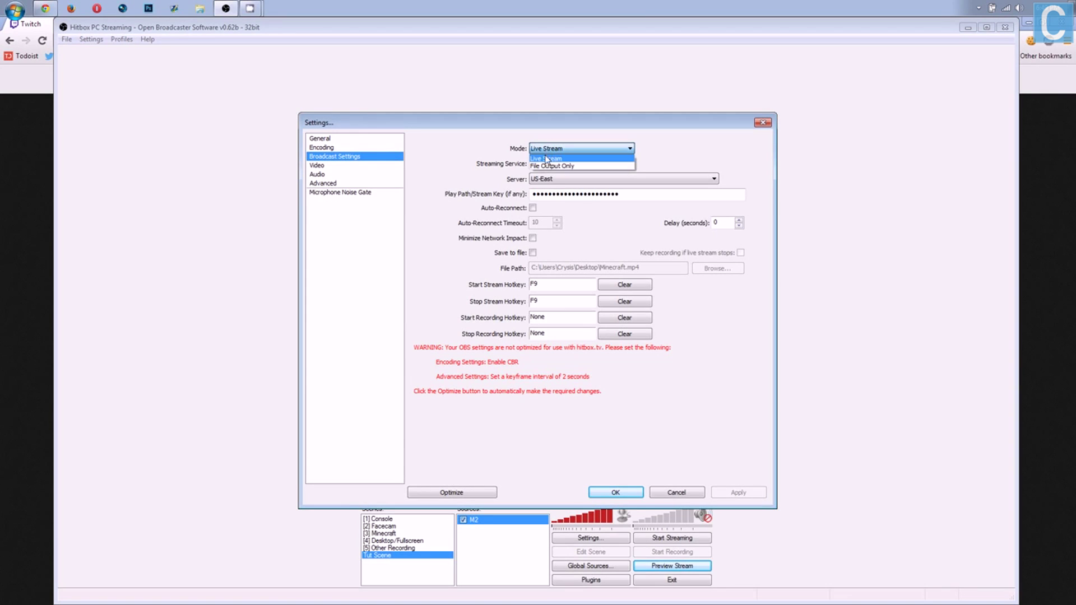
left_click(547, 163)
left_click(545, 182)
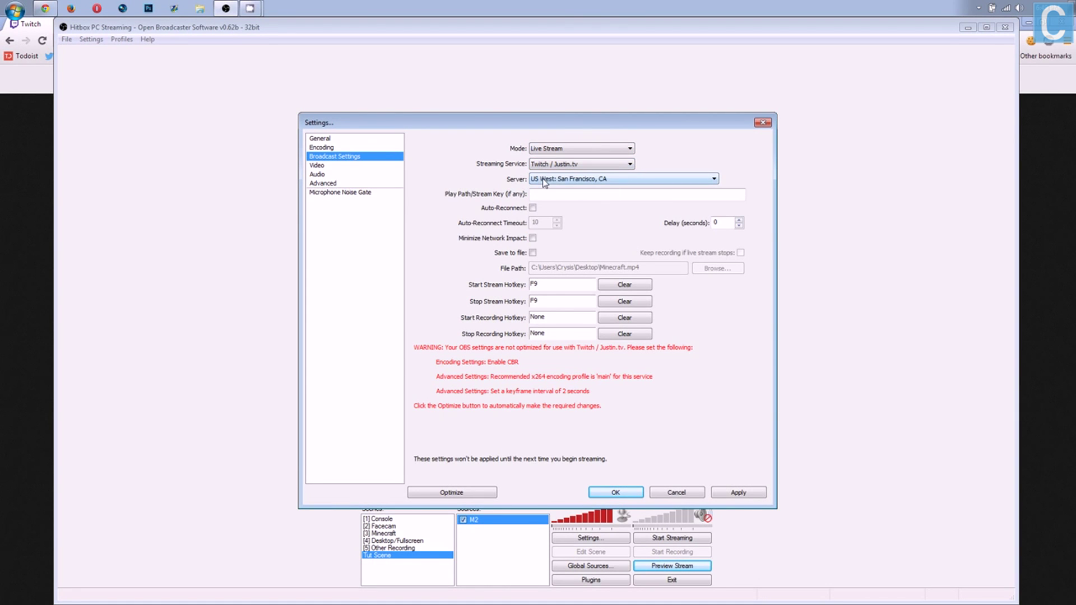
left_click(544, 181)
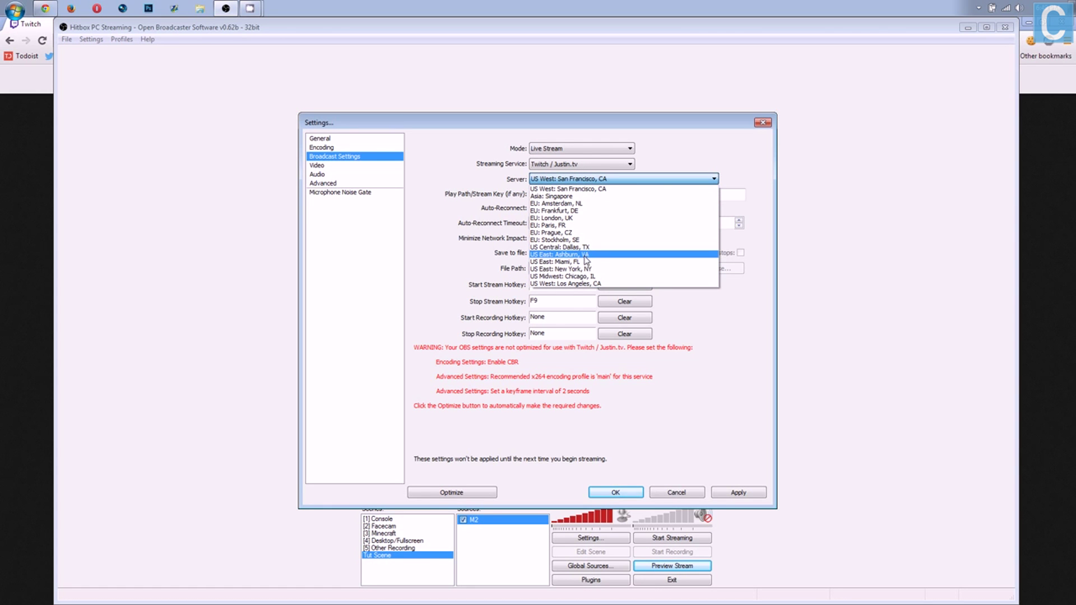
left_click(583, 255)
left_click(568, 179)
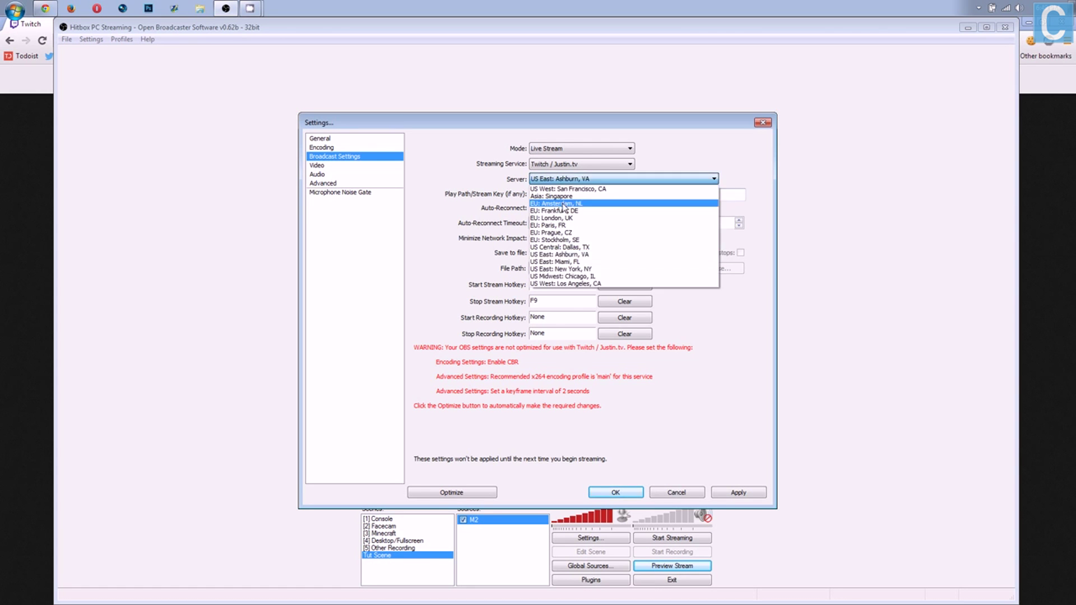
left_click(570, 198)
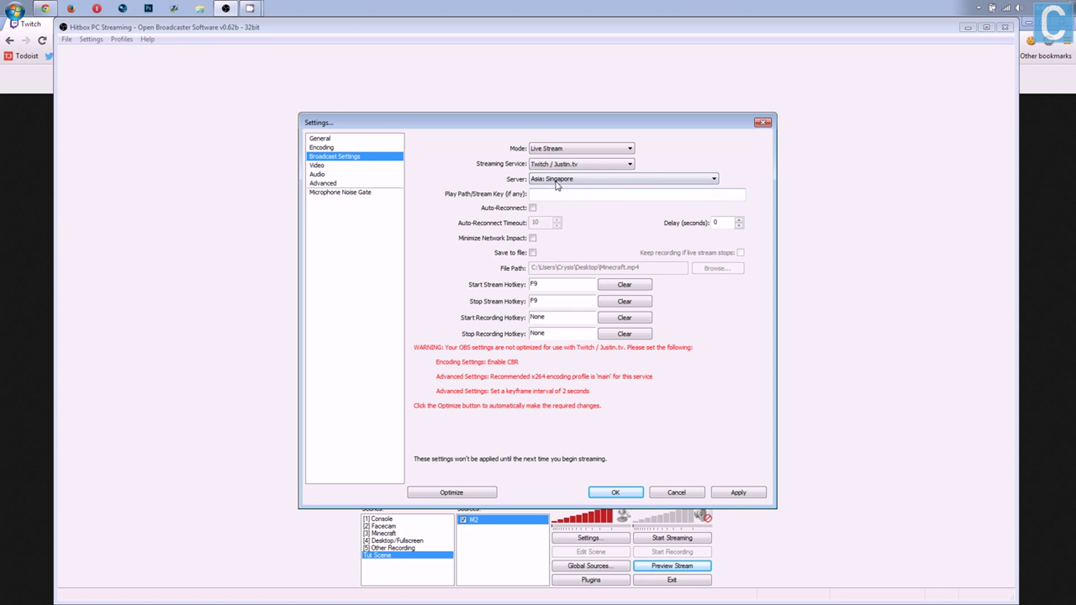
left_click(560, 180)
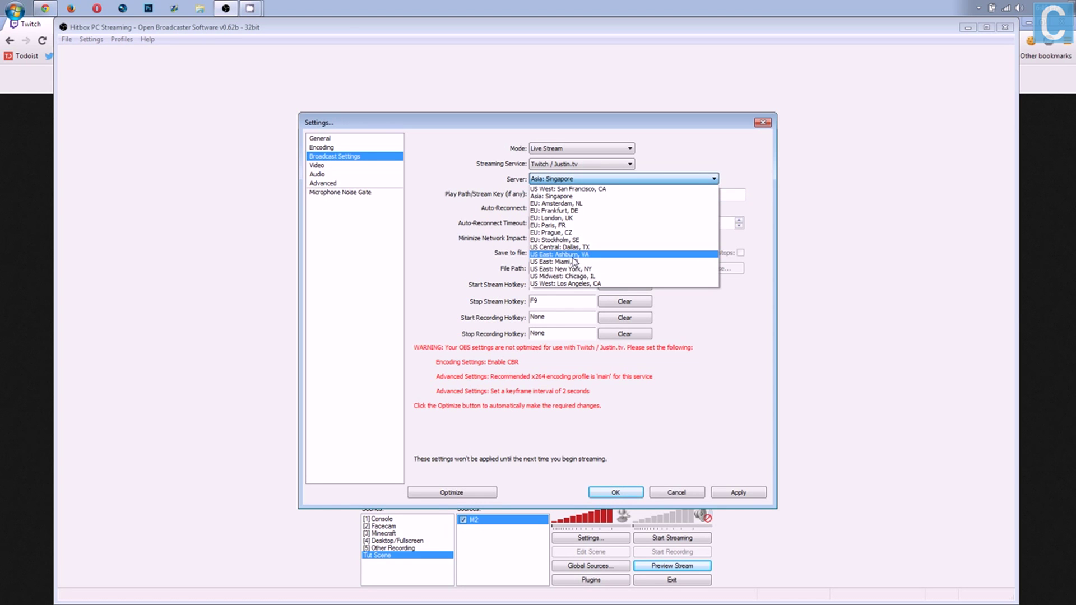
left_click(574, 255)
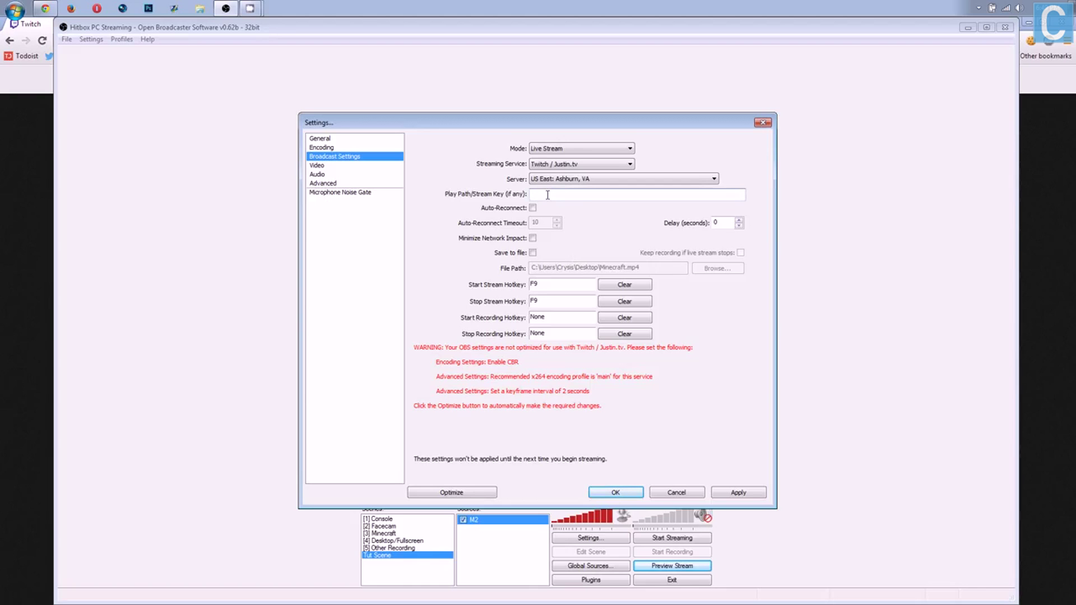
Copy the stream key from the Twitch dashboard and return to OBS.
left_click(14, 158)
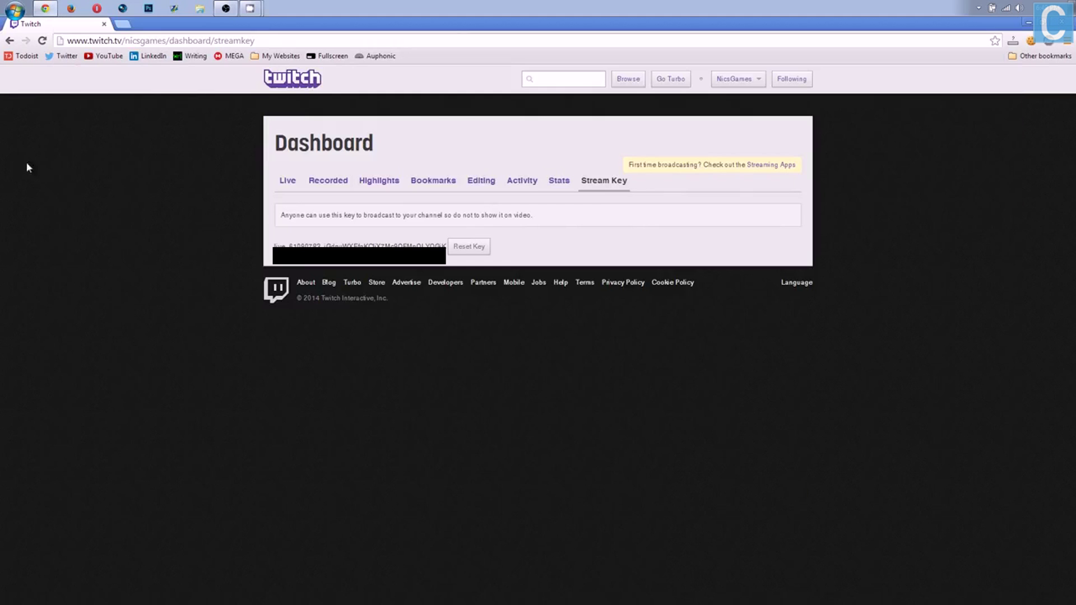
left_click_drag(445, 245, 272, 245)
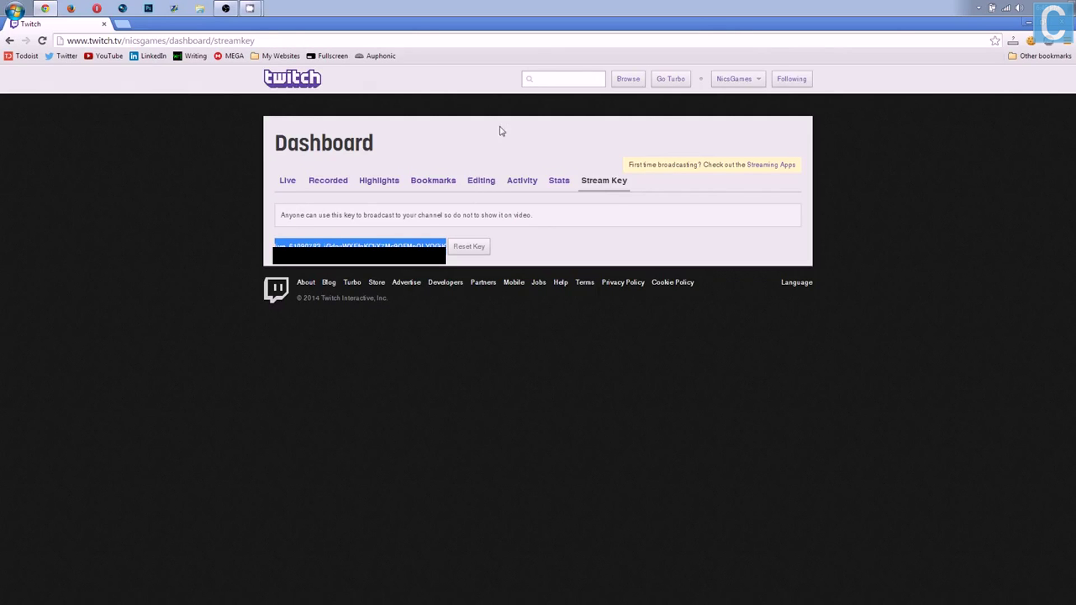
left_click(226, 8)
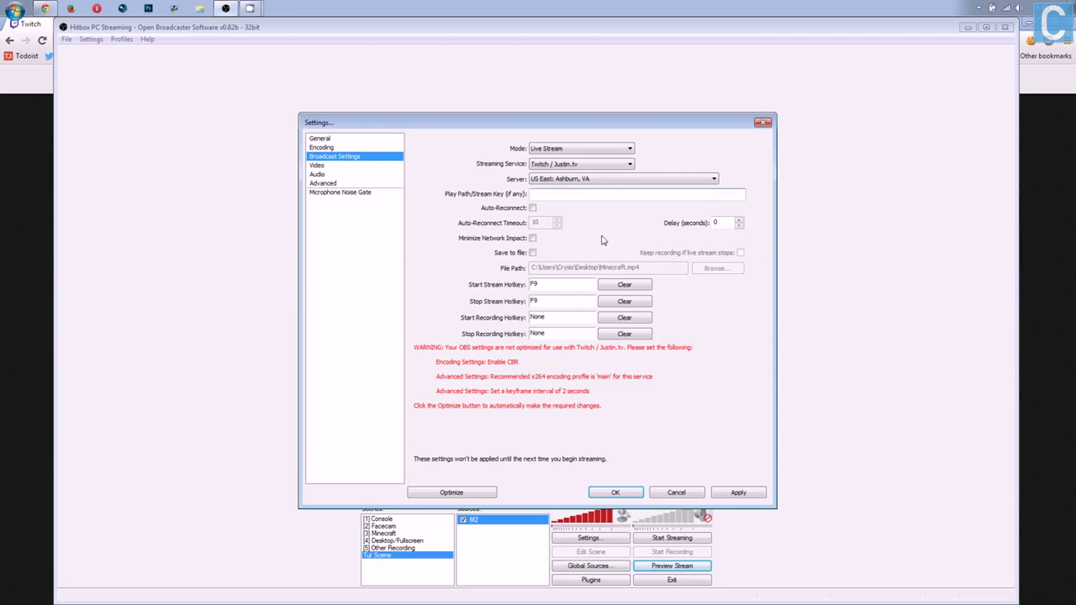
Paste the Twitch stream key into Play Path/Stream Key and save the broadcast changes.
left_click(585, 193)
key("ctrl+v")
left_click(320, 165)
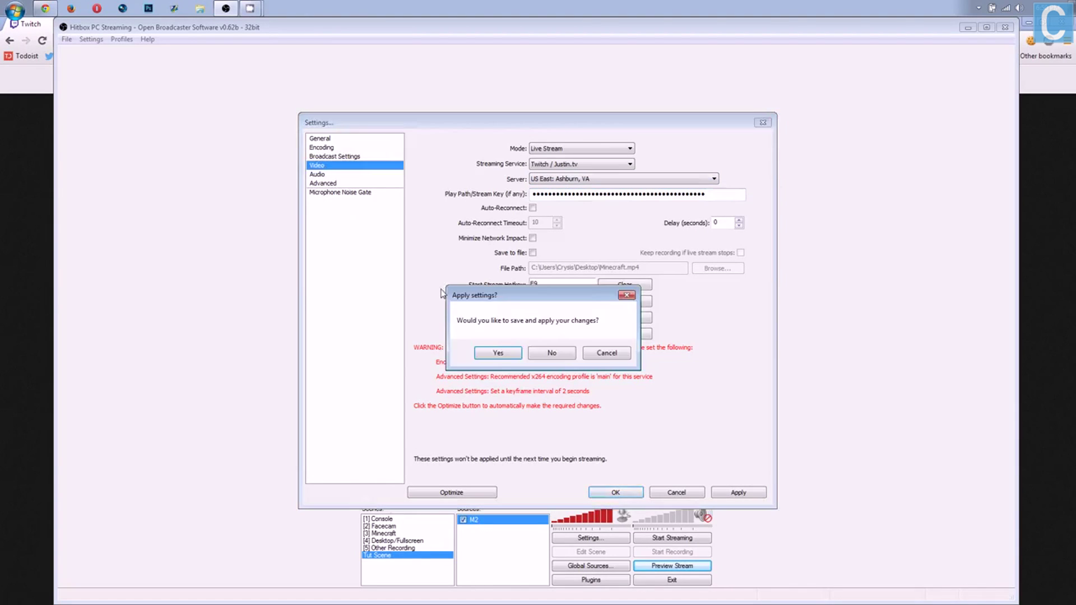
left_click(496, 352)
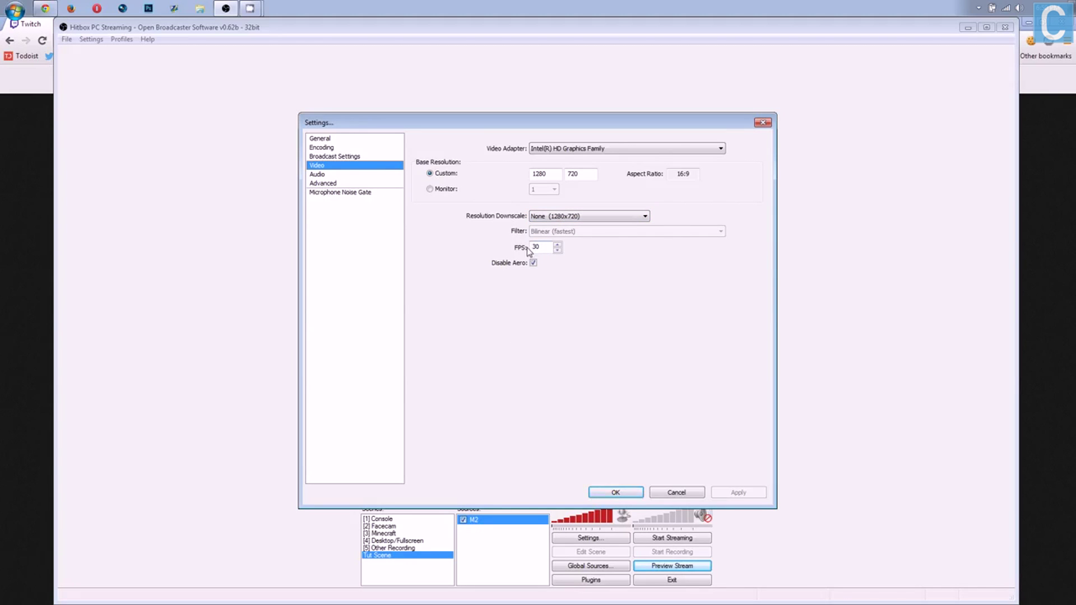
Keep Default desktop audio and choose Microphone (Blue Snowball) as the mic device.
left_click(318, 173)
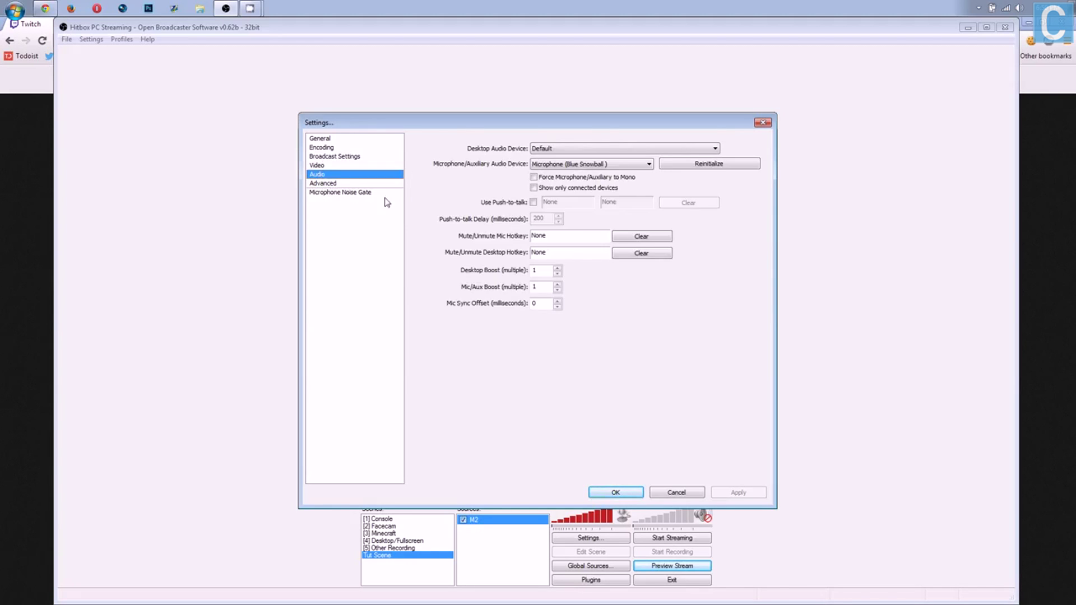
left_click(567, 151)
left_click(552, 159)
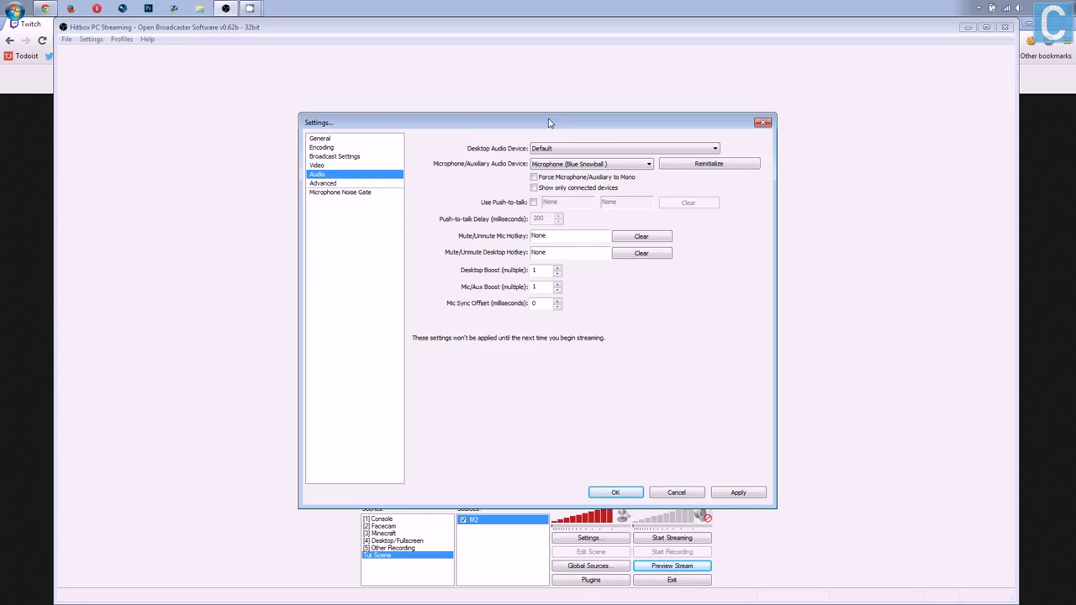
left_click(582, 164)
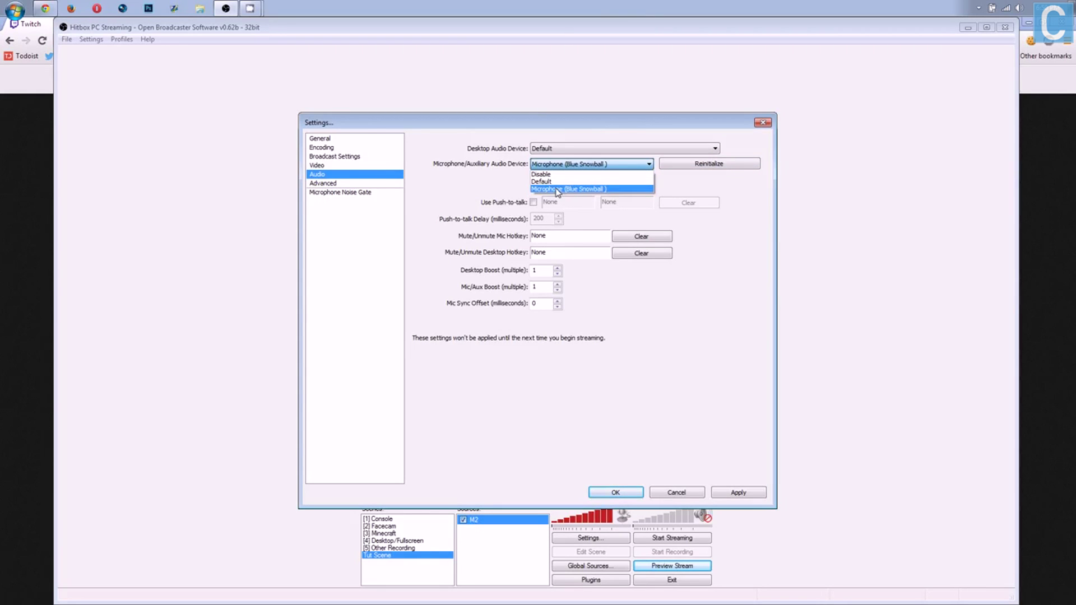
left_click(557, 190)
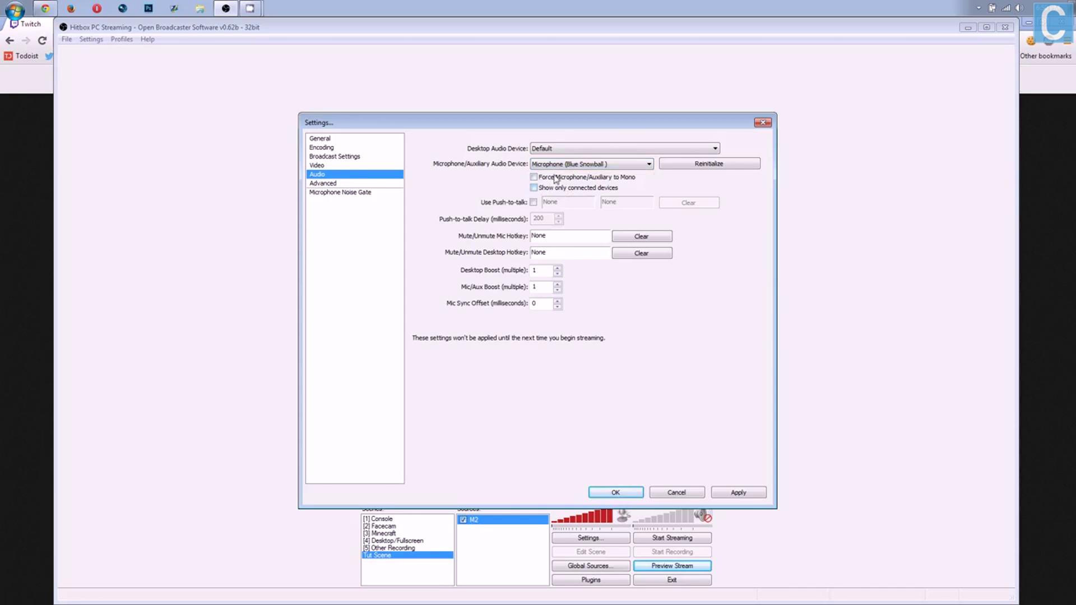
Save the audio changes, review Advanced, and close settings with OK.
left_click(341, 183)
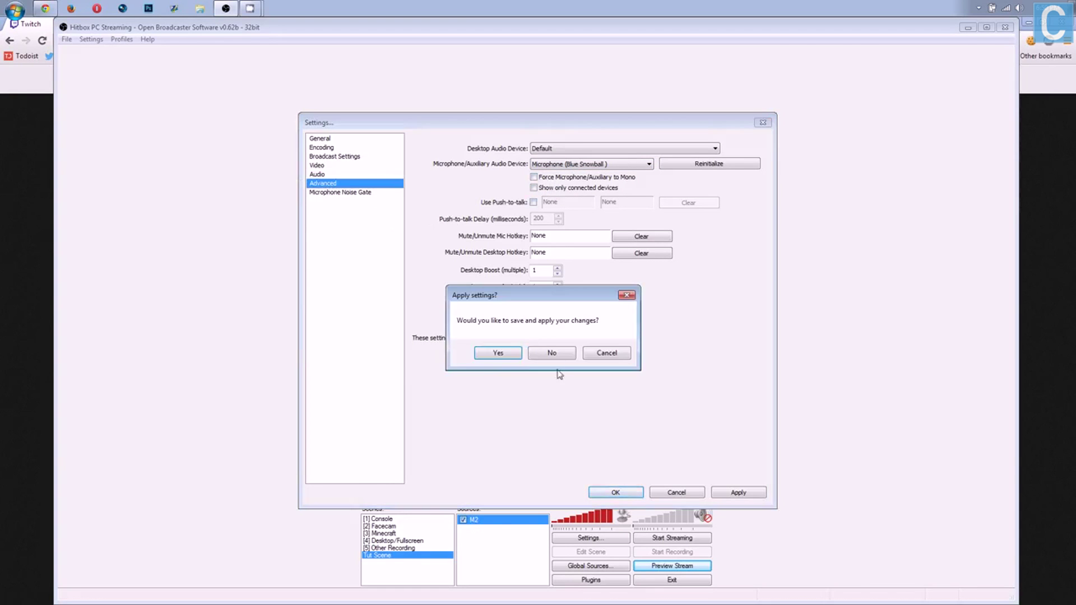
left_click(512, 357)
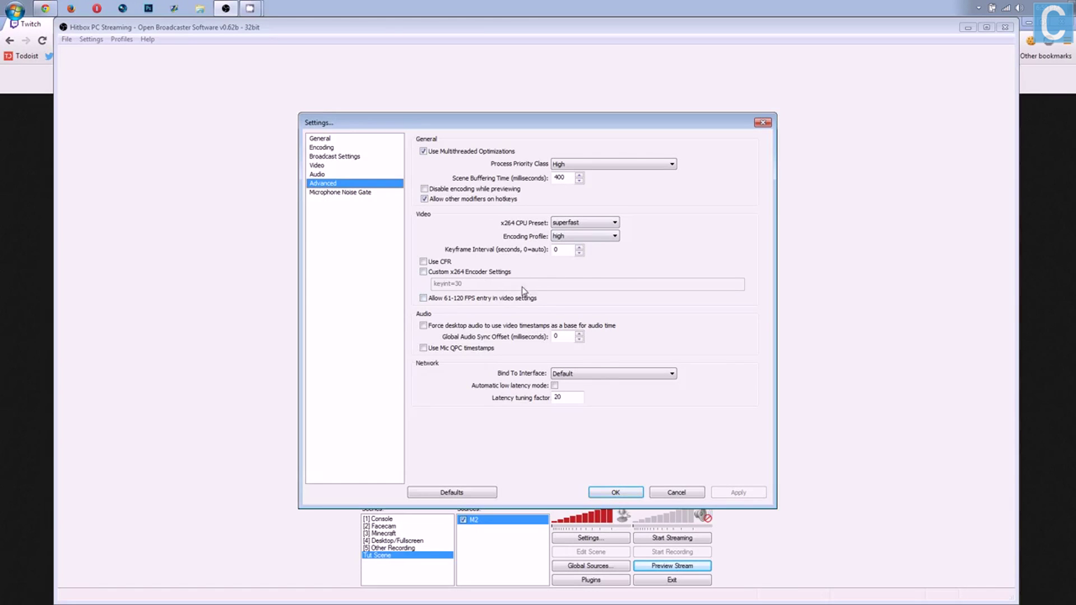
left_click(629, 488)
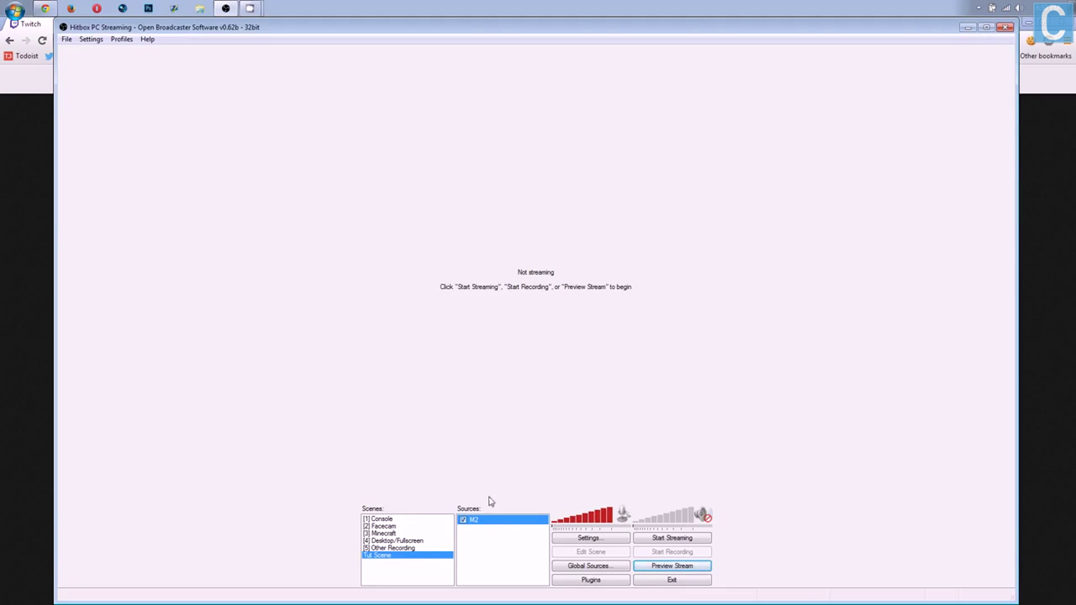
Start streaming to Twitch and drag the desktop capture around in Edit Scene mode.
left_click(672, 539)
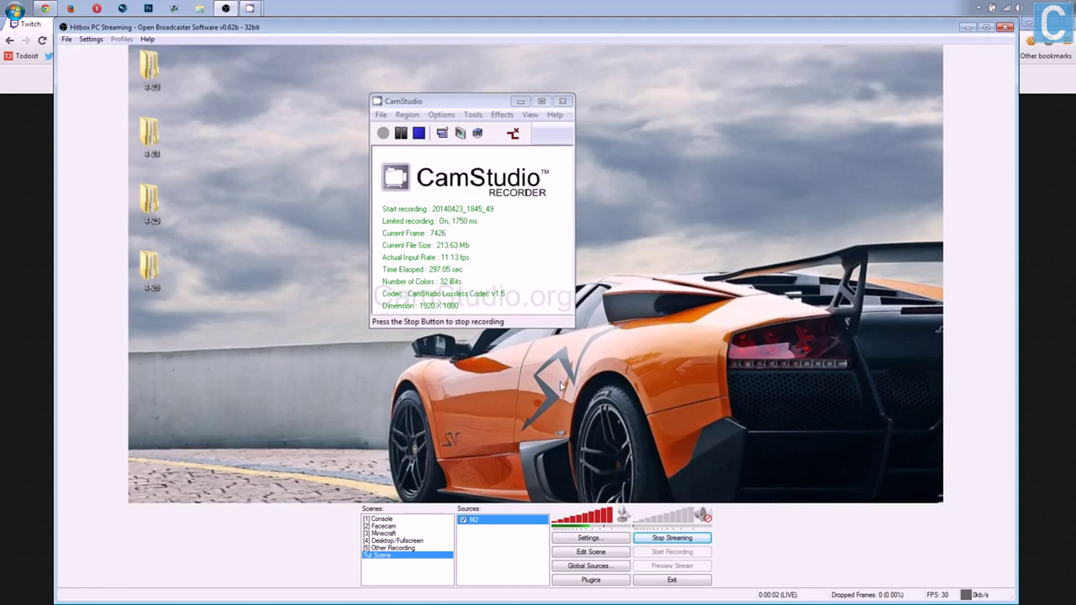
left_click(591, 553)
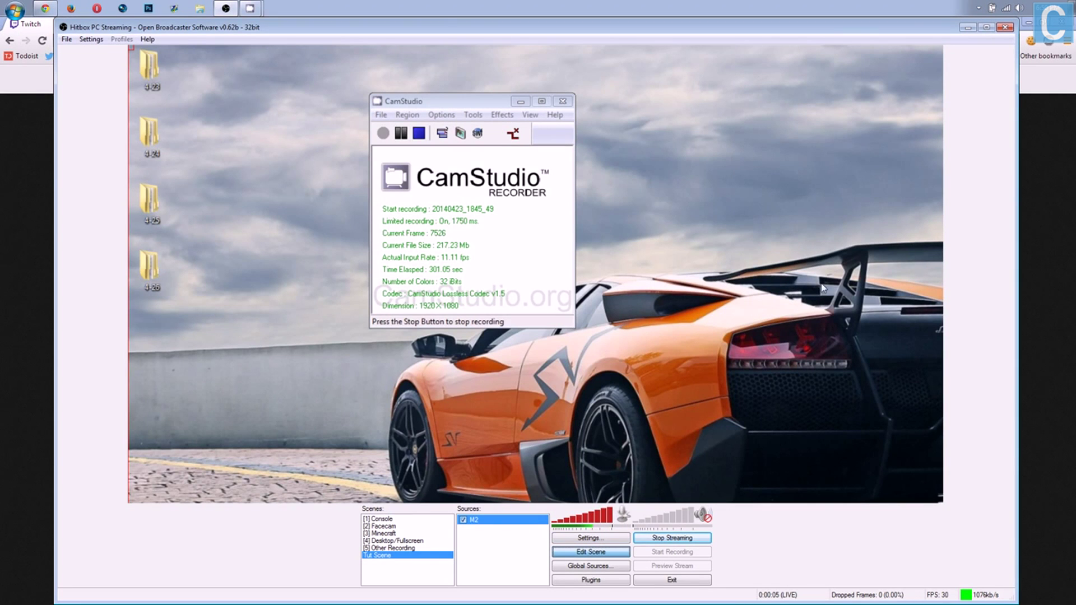
left_click_drag(759, 318, 552, 244)
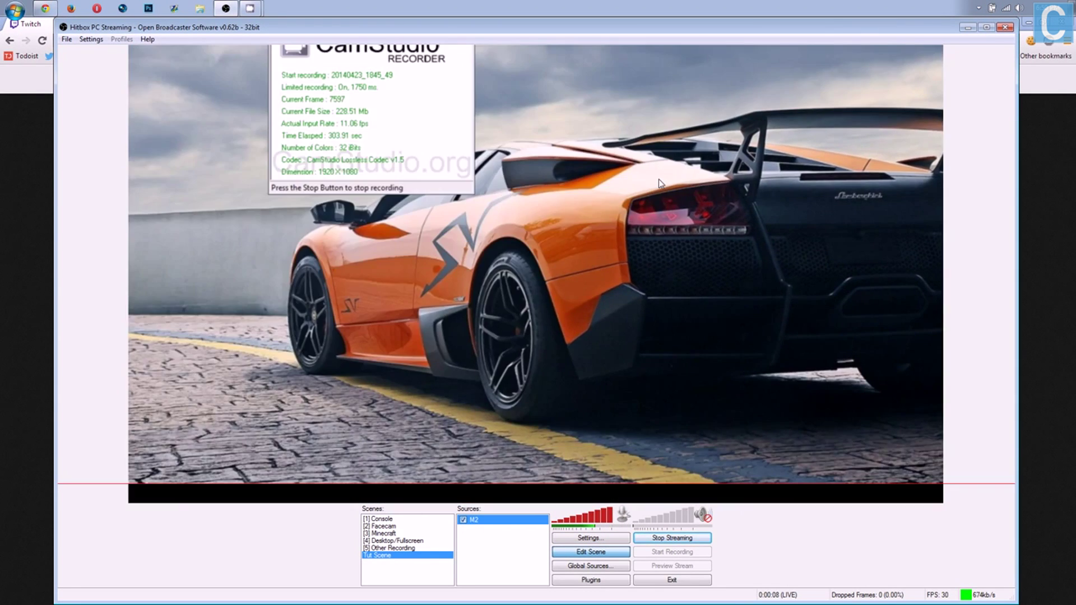
mouse_move(552, 243)
left_mouse_down()
mouse_move(816, 334)
mouse_move(780, 315)
left_mouse_up()
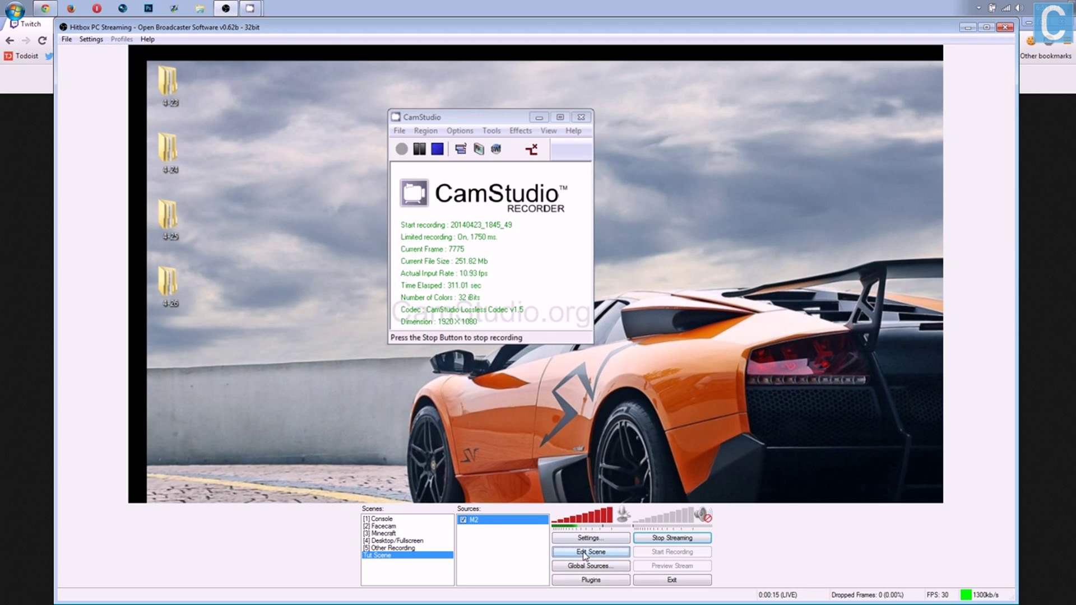
Resize the desktop capture via its corner handles until it fills the preview frame.
left_click(585, 555)
mouse_move(157, 63)
left_mouse_down()
mouse_move(212, 94)
mouse_move(257, 167)
left_mouse_up()
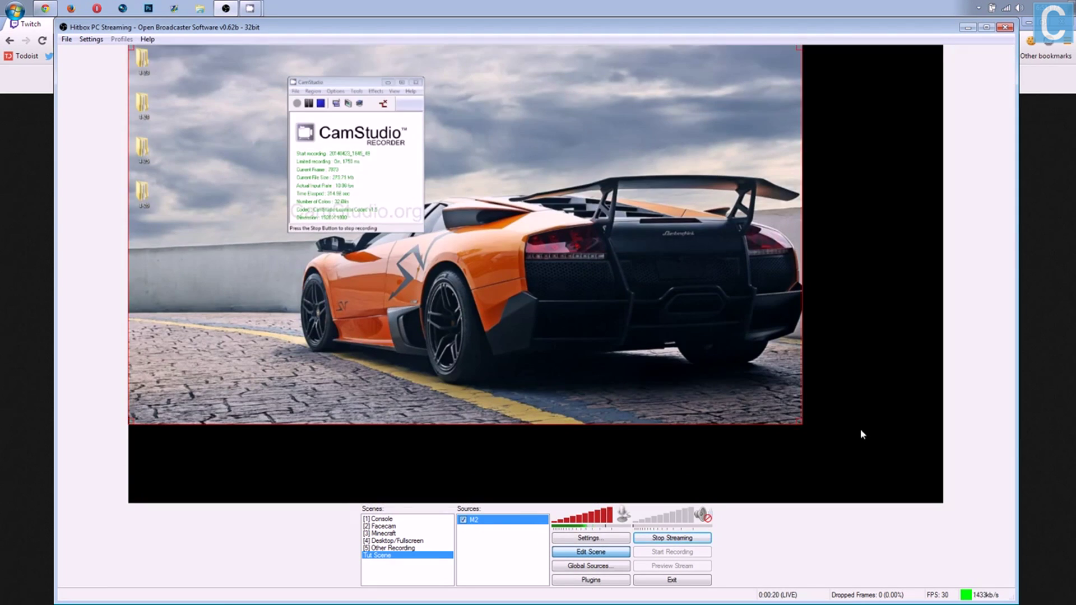
left_click_drag(800, 423, 929, 497)
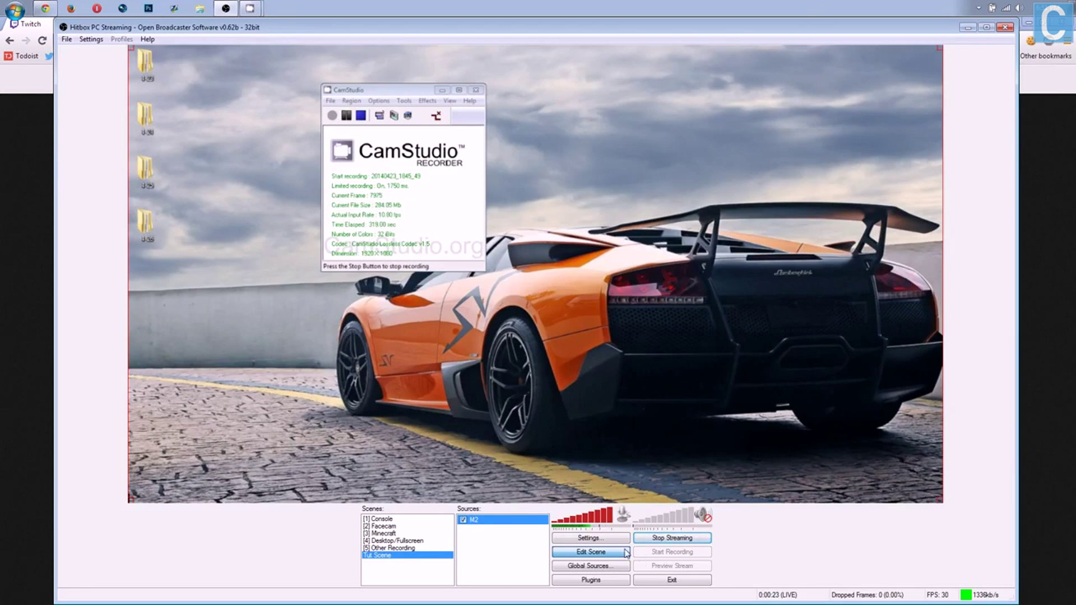
left_click(635, 504)
left_click(609, 556)
mouse_move(944, 501)
left_mouse_down()
mouse_move(824, 416)
mouse_move(202, 84)
mouse_move(940, 481)
left_mouse_up()
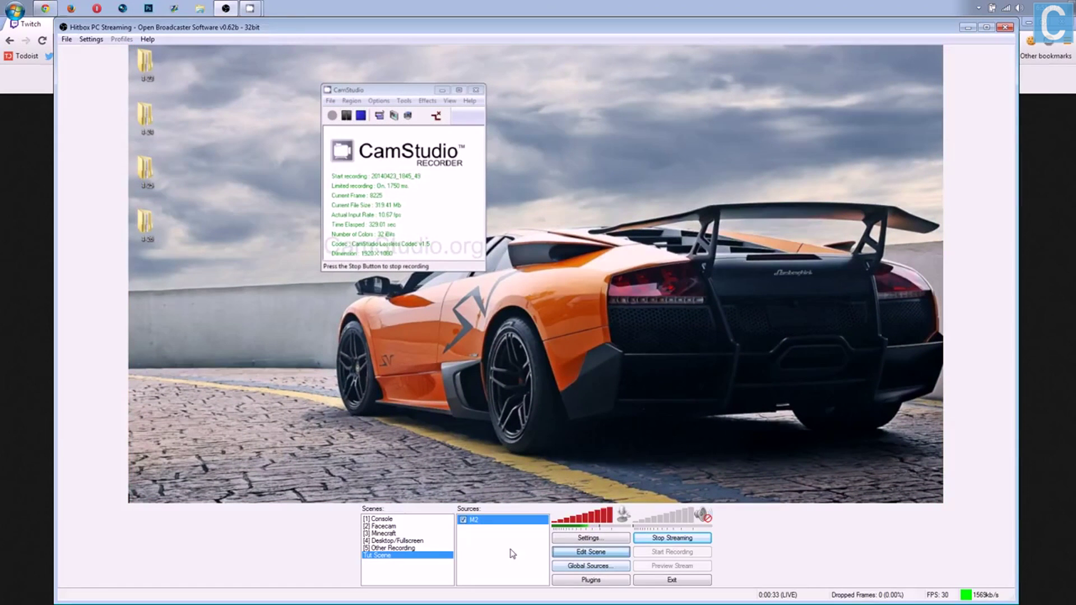
right_click(483, 543)
mouse_move(502, 544)
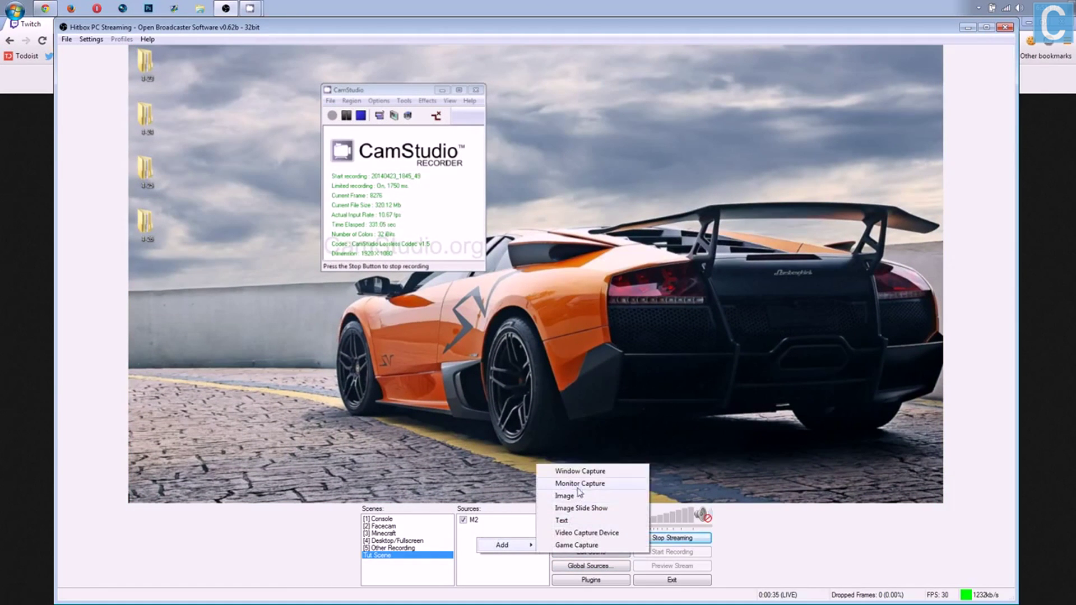
Add a Video Capture Device source with the default name using the 1.3M HD Webcam, then return to the Twitch dashboard.
left_click(586, 533)
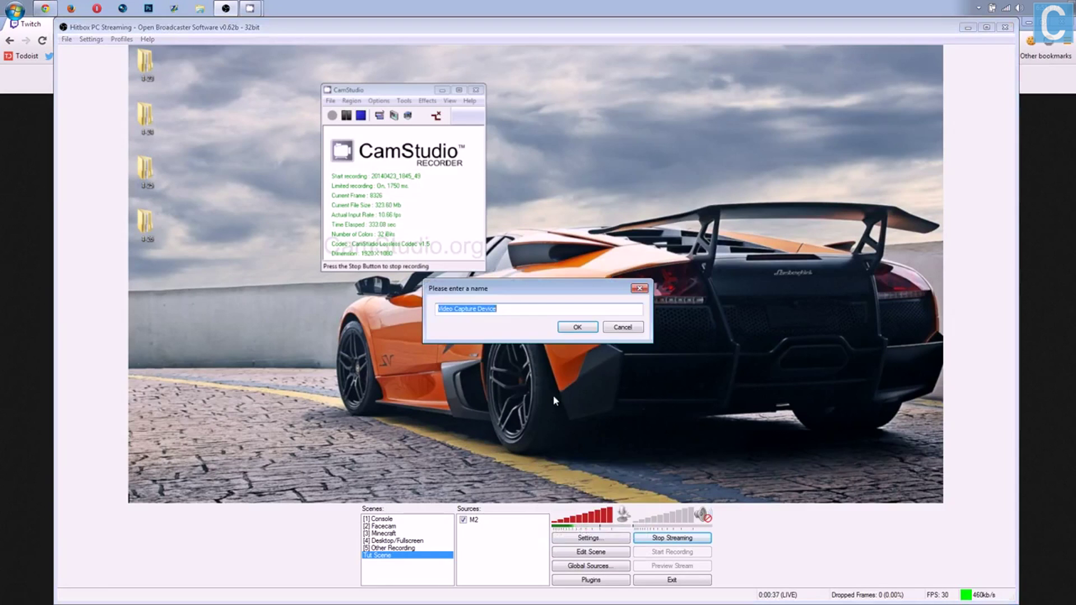
left_click(572, 329)
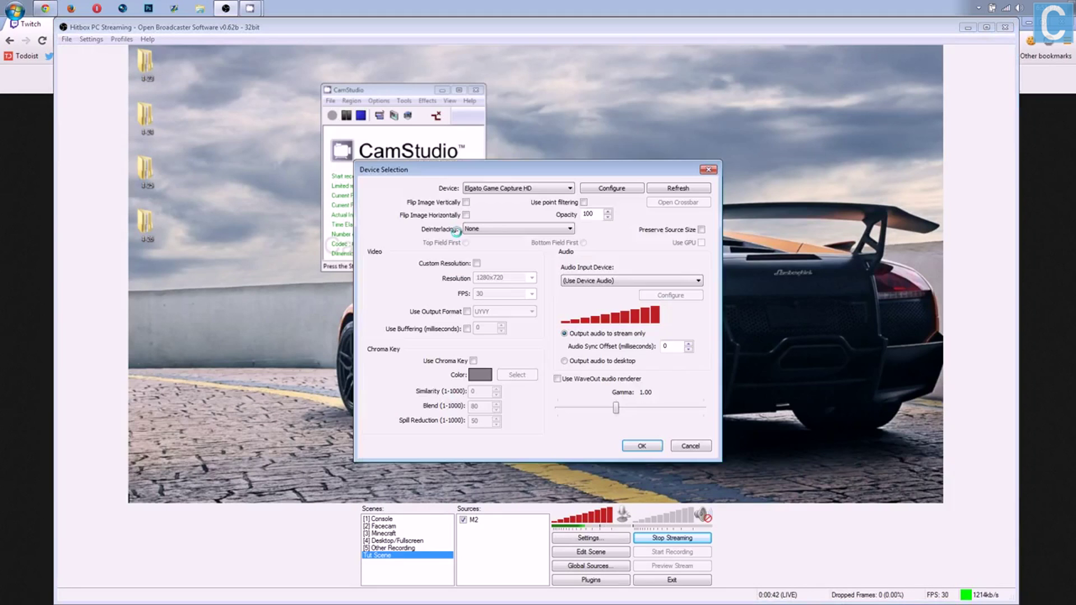
left_click(509, 190)
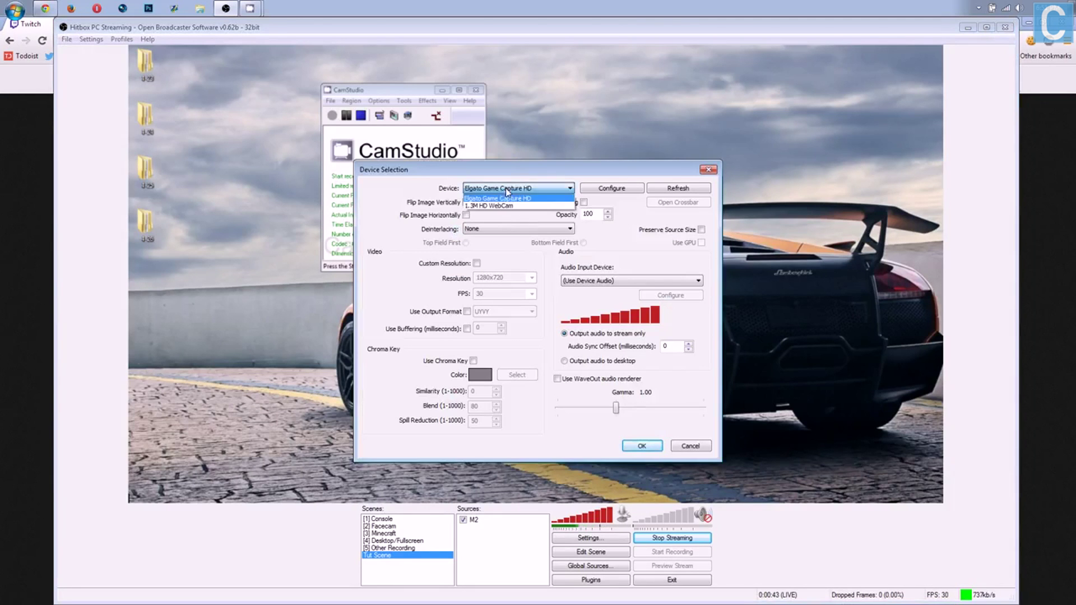
left_click(505, 205)
left_click(642, 445)
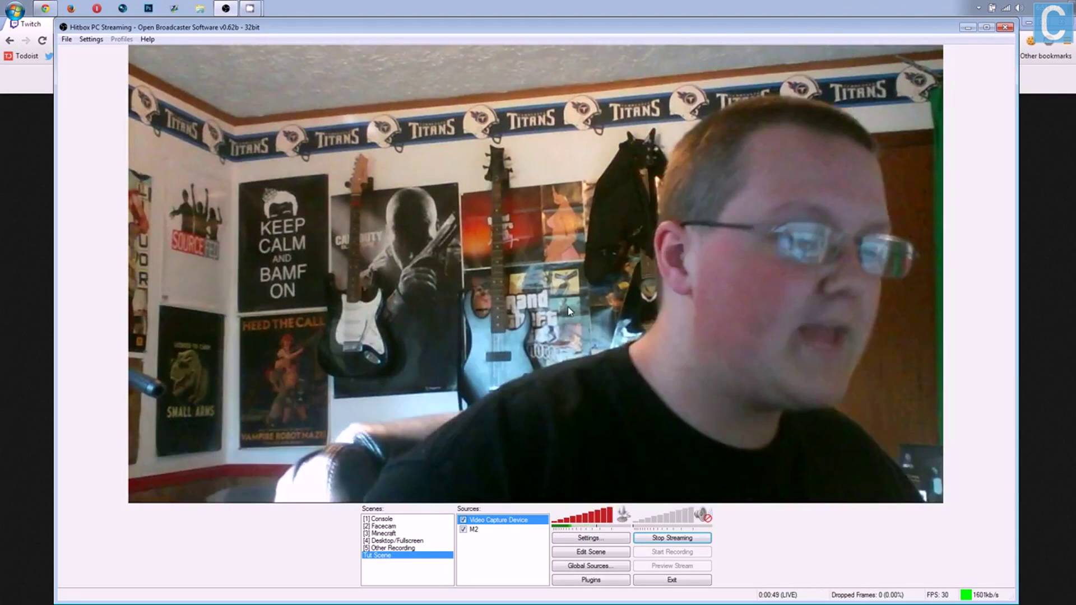
left_click(40, 259)
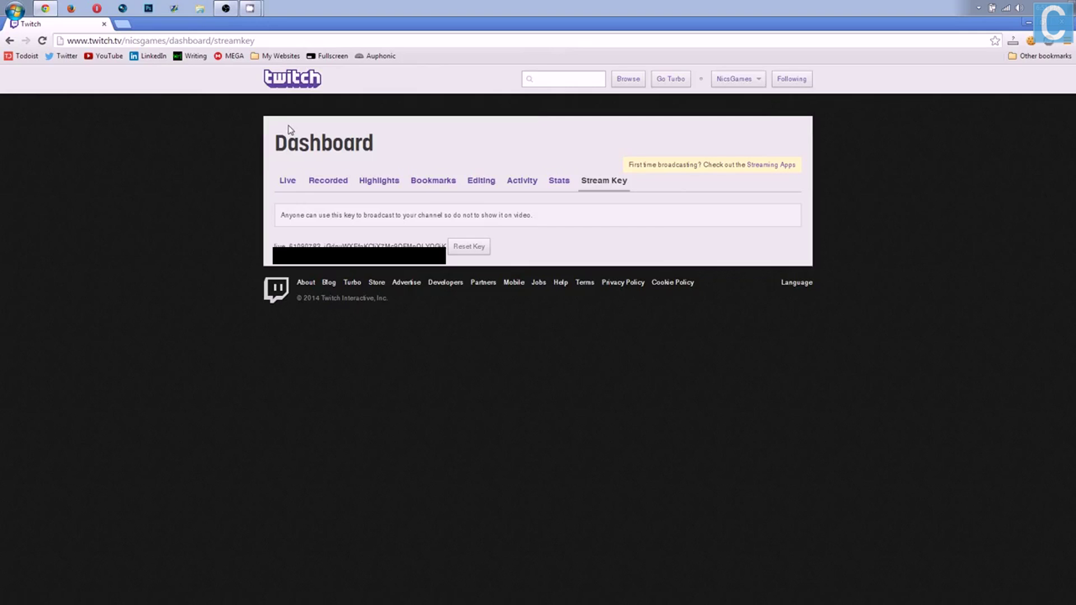
Go to your Twitch channel page from the account menu to view the live stream.
left_click(728, 79)
left_click(675, 105)
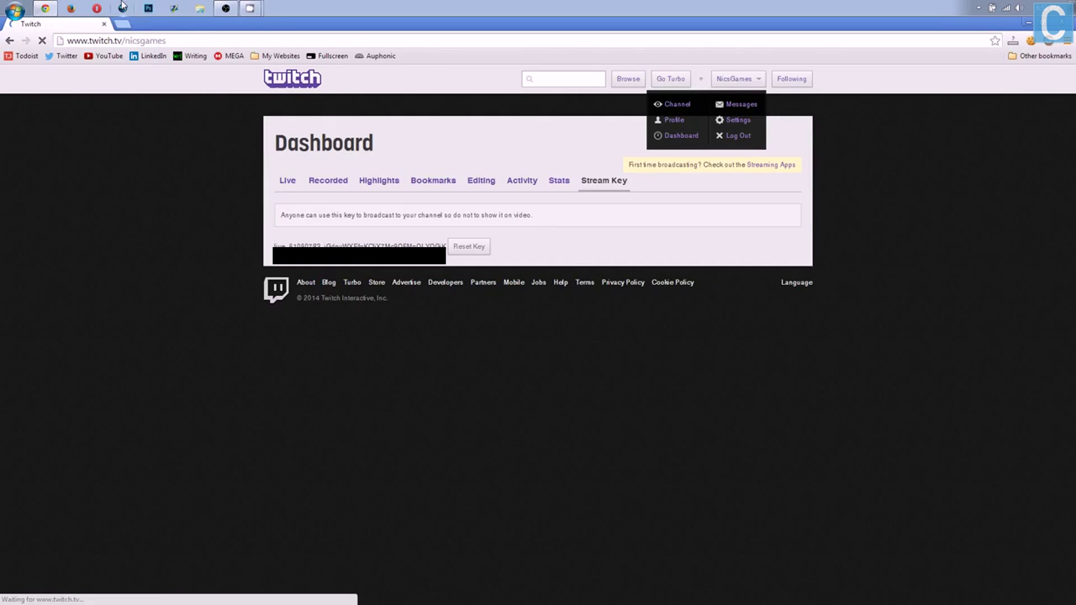